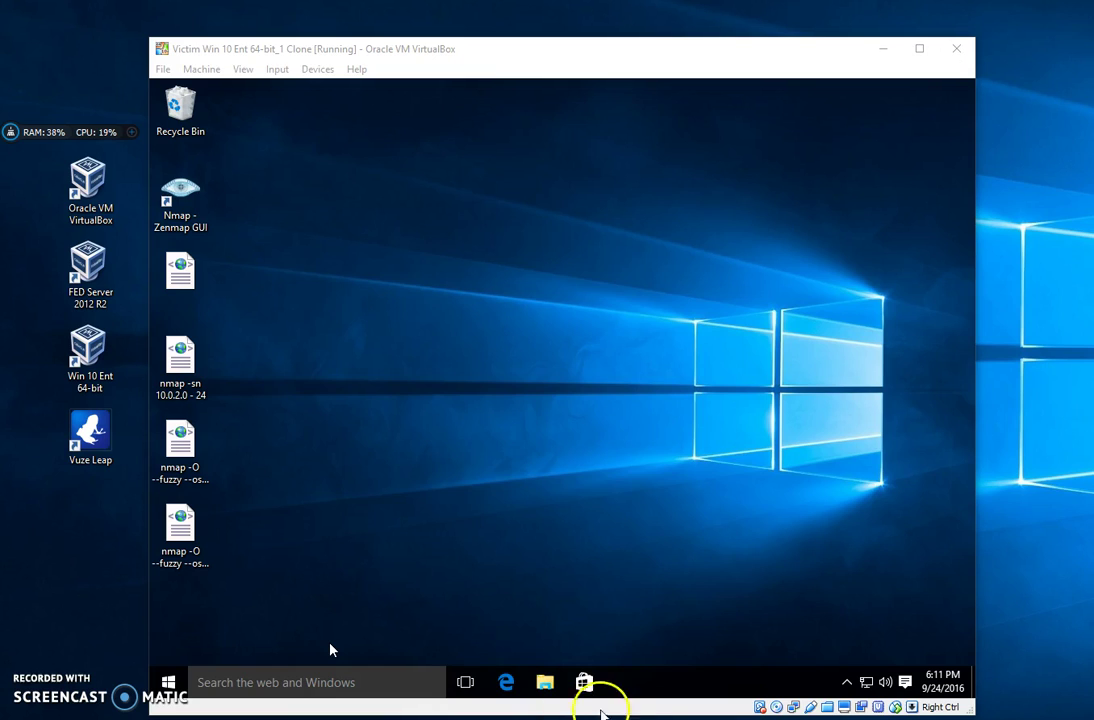
Open Microsoft Edge in the virtual machine and search the web for "download chrome".
left_click(506, 683)
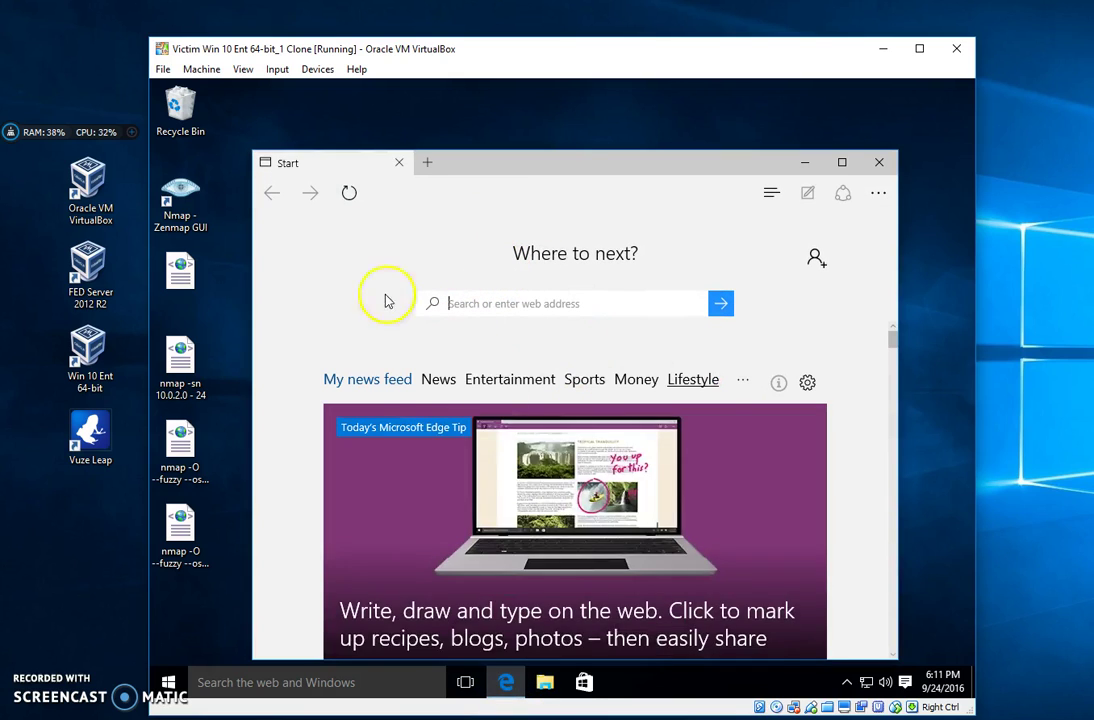
left_click(410, 197)
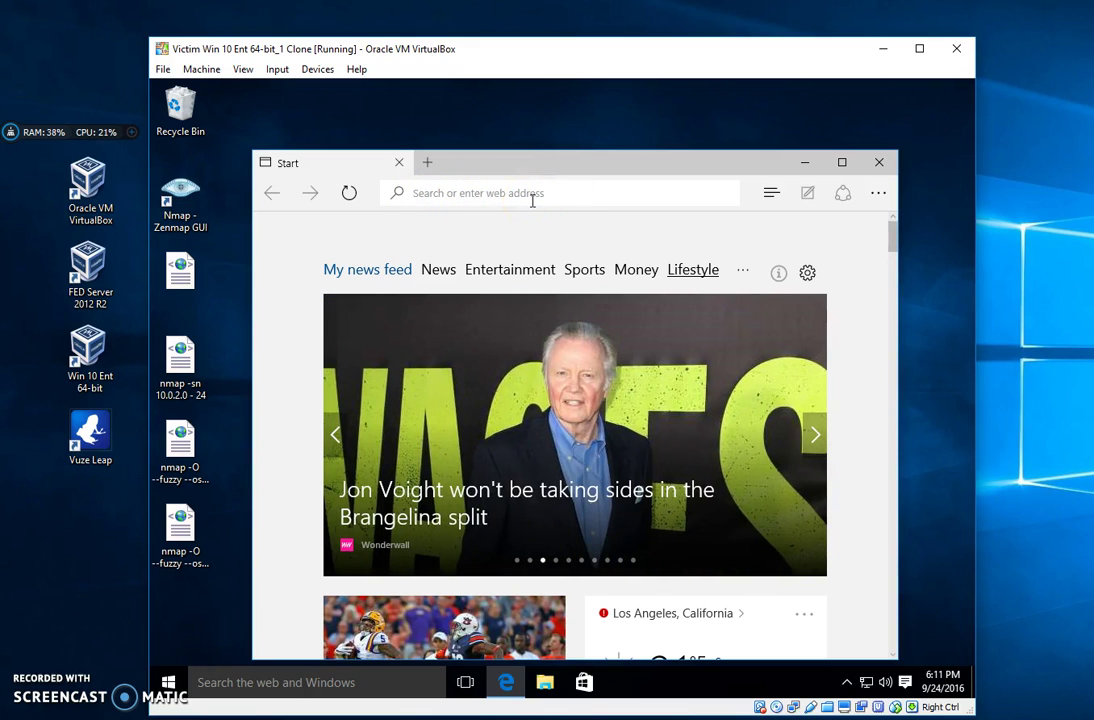
left_click(532, 200)
type("sew")
key("Escape")
type("d")
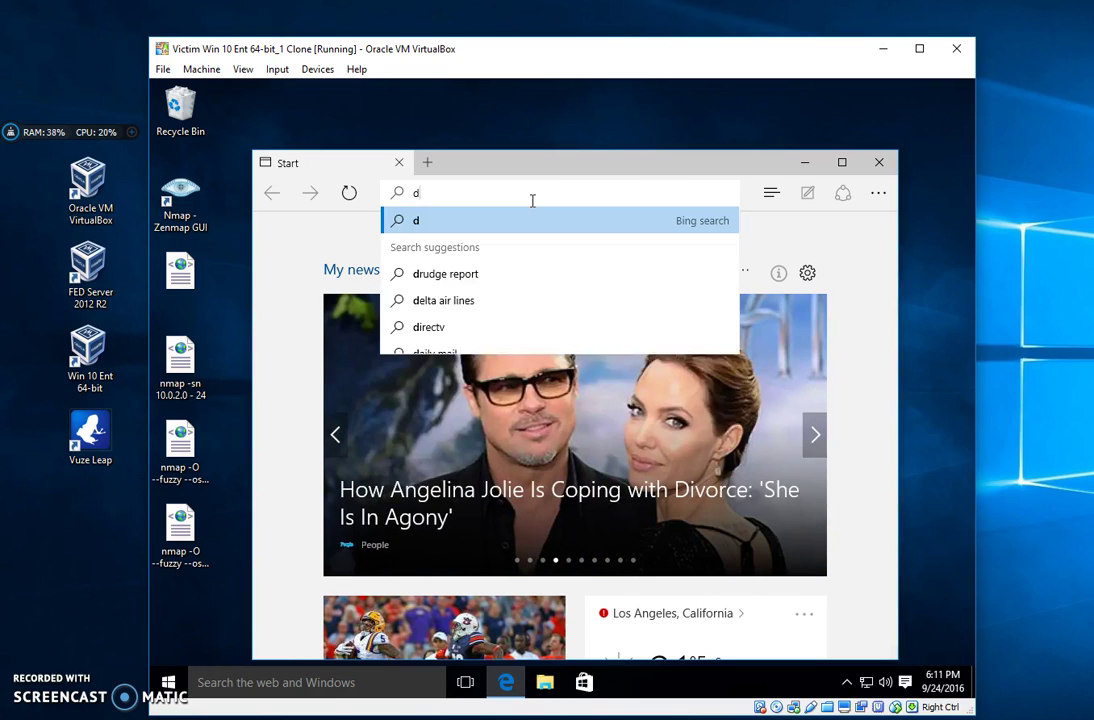
type("ownload chrome")
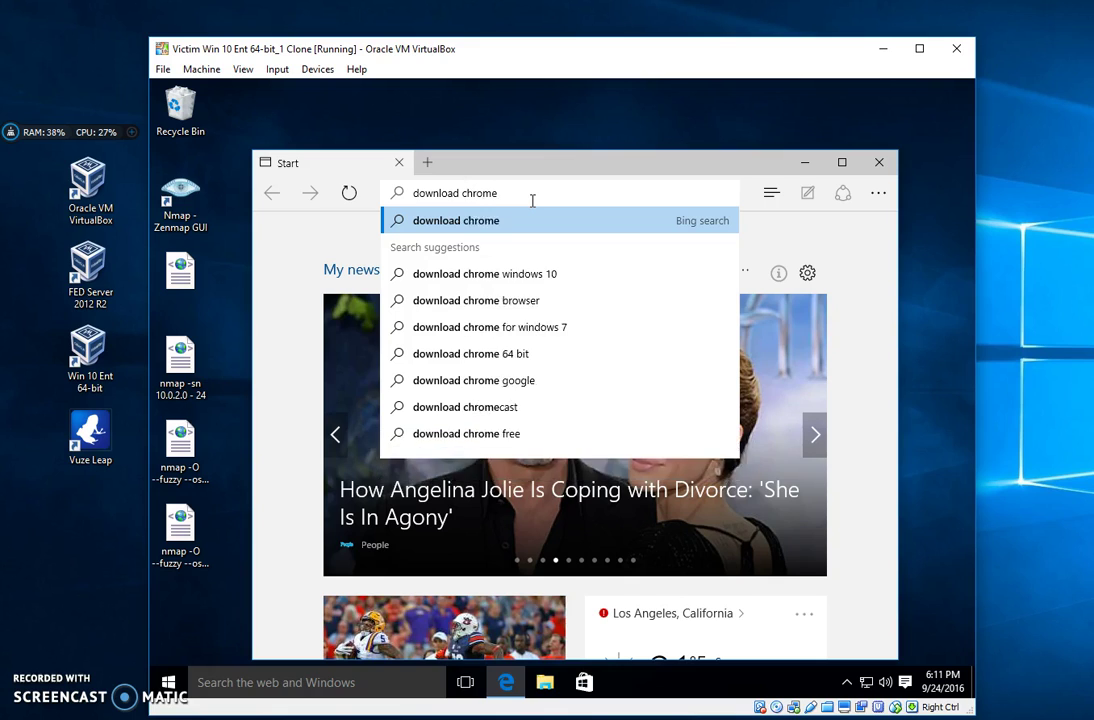
key("Return")
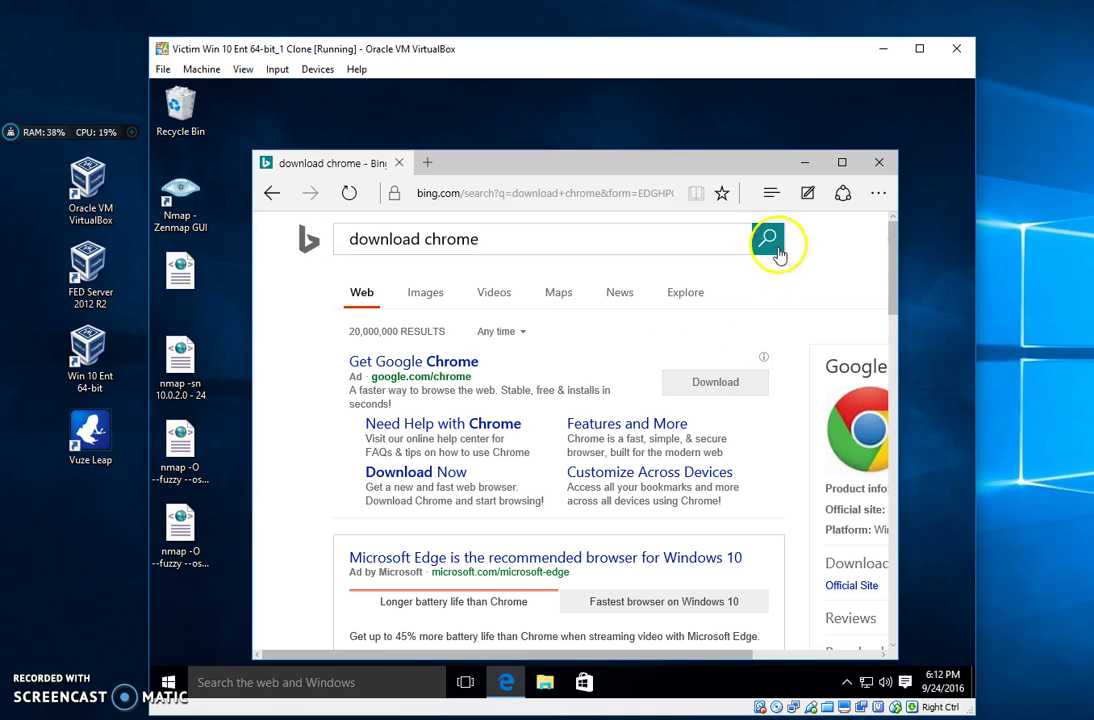
Maximize the browser and download Chrome from Google's page, enabling usage statistics and crash reports and accepting the terms of service.
left_click(842, 163)
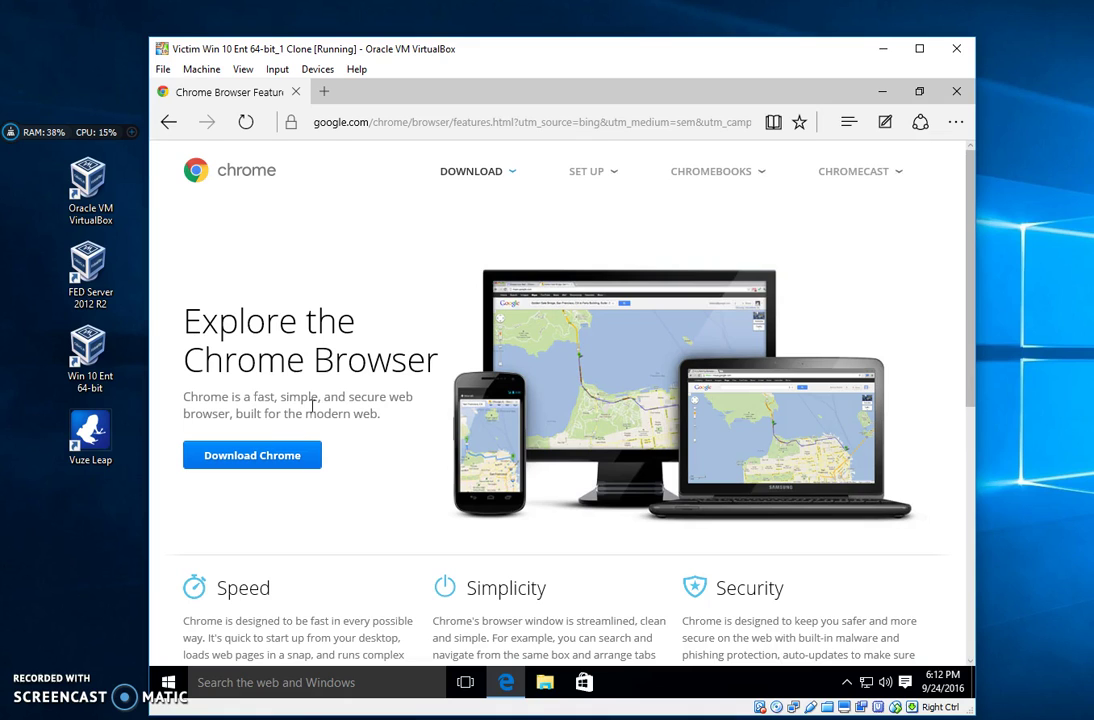
left_click(283, 452)
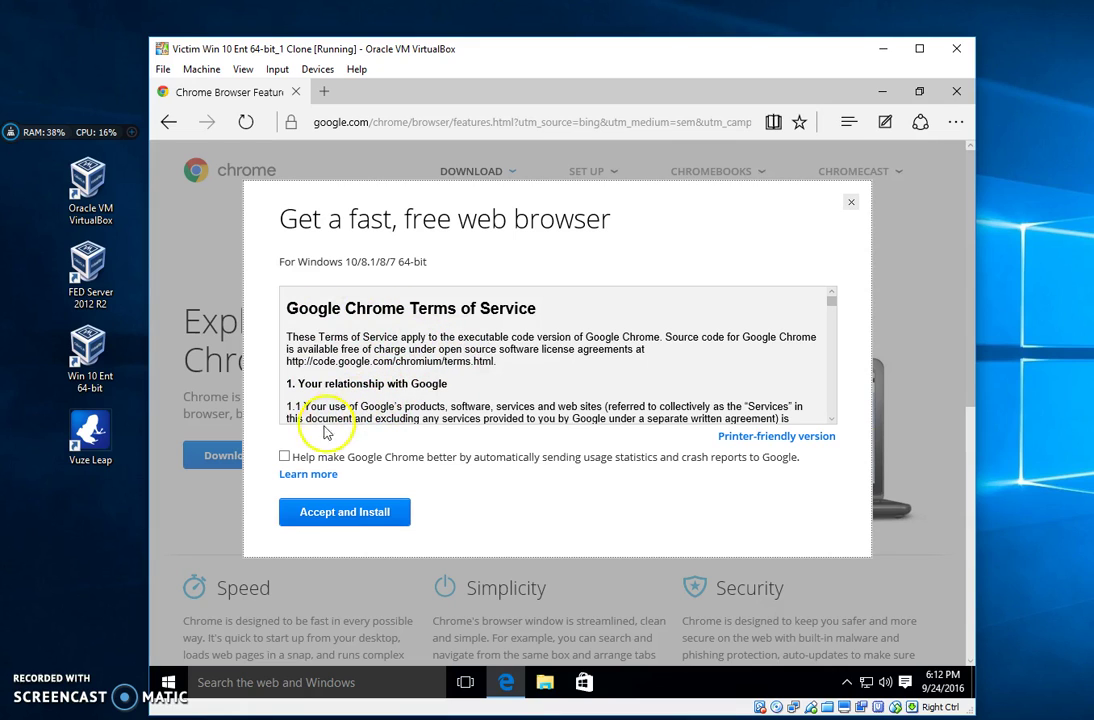
left_click(285, 458)
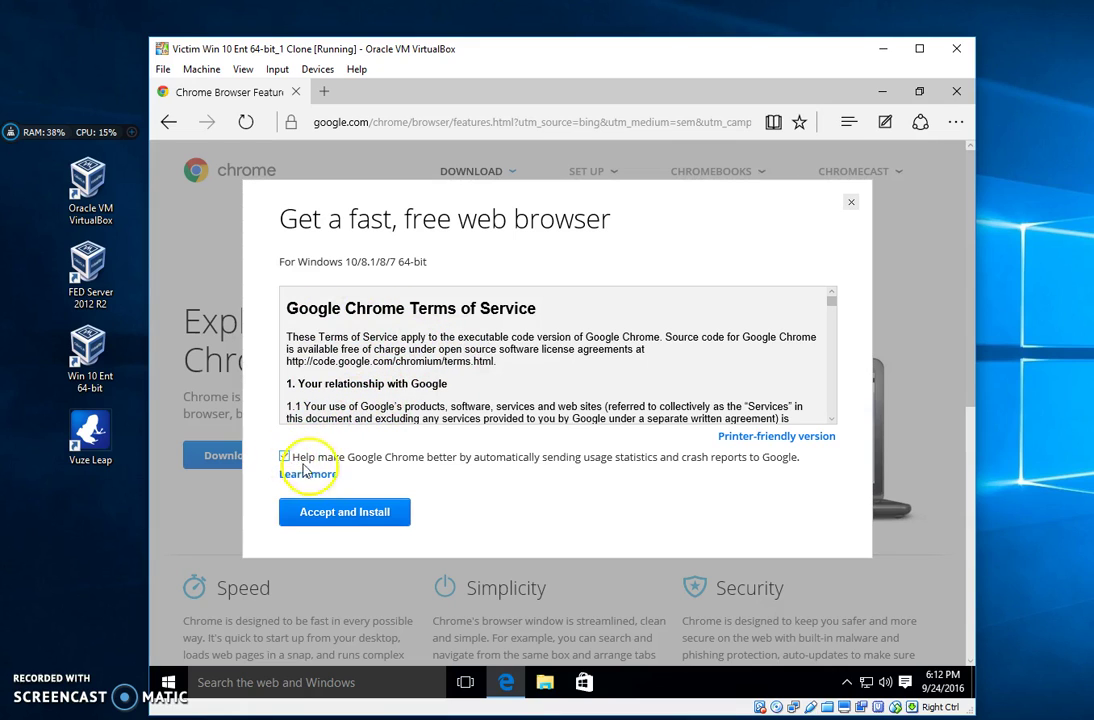
left_click(363, 523)
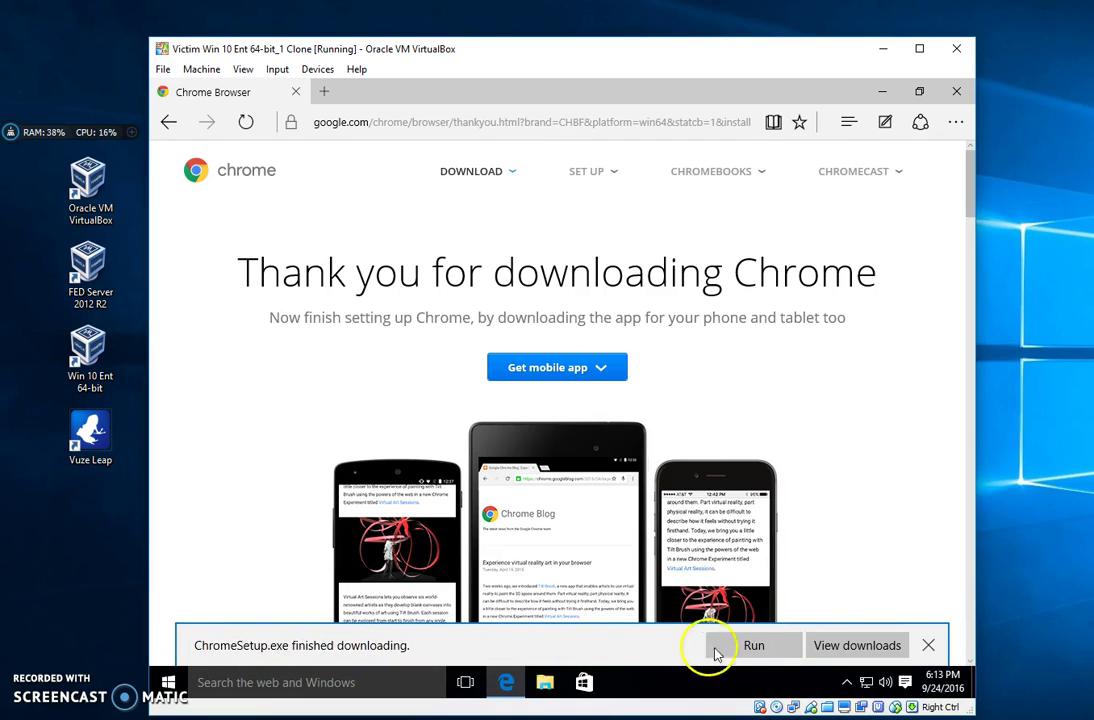
Run the downloaded ChromeSetup.exe and allow Google Update Setup to make changes to the PC.
left_click(752, 645)
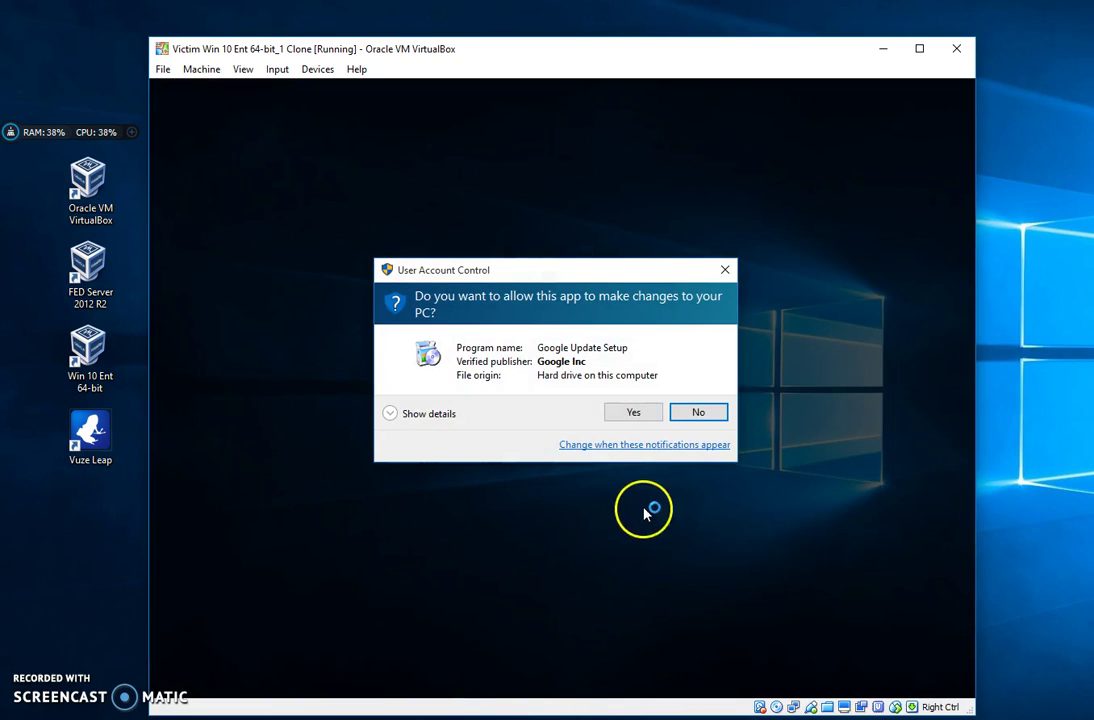
left_click(631, 413)
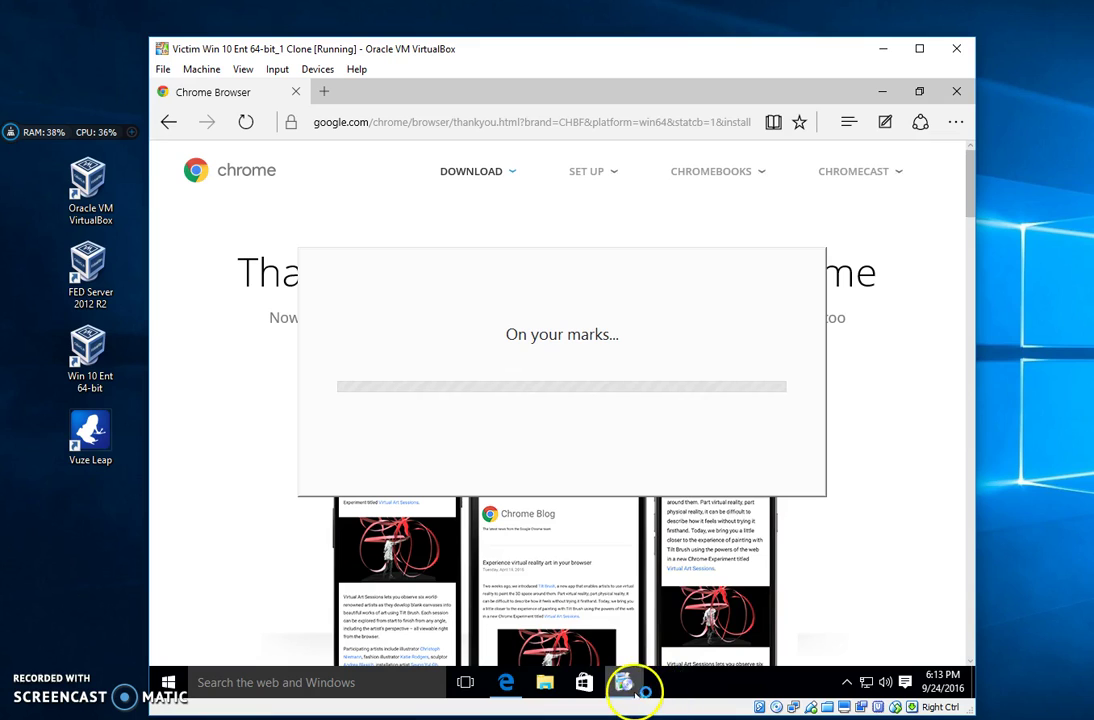
mouse_move(638, 690)
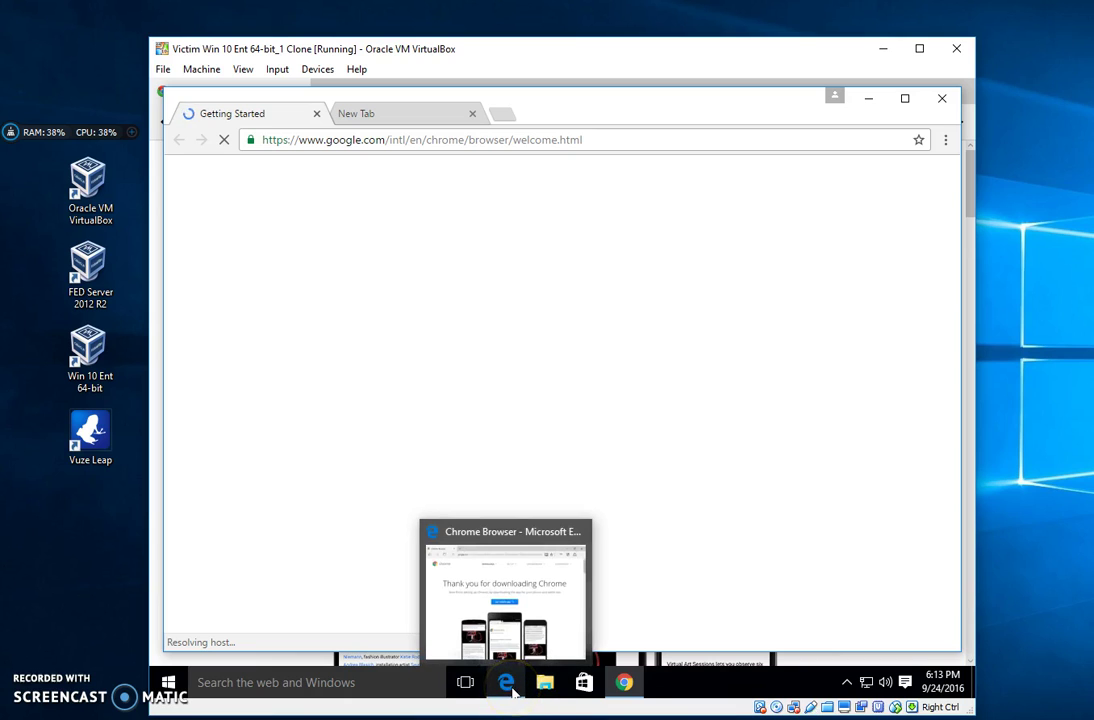
Close the Edge window and then the Getting Started tab in Chrome, keeping the New Tab page.
left_click(508, 686)
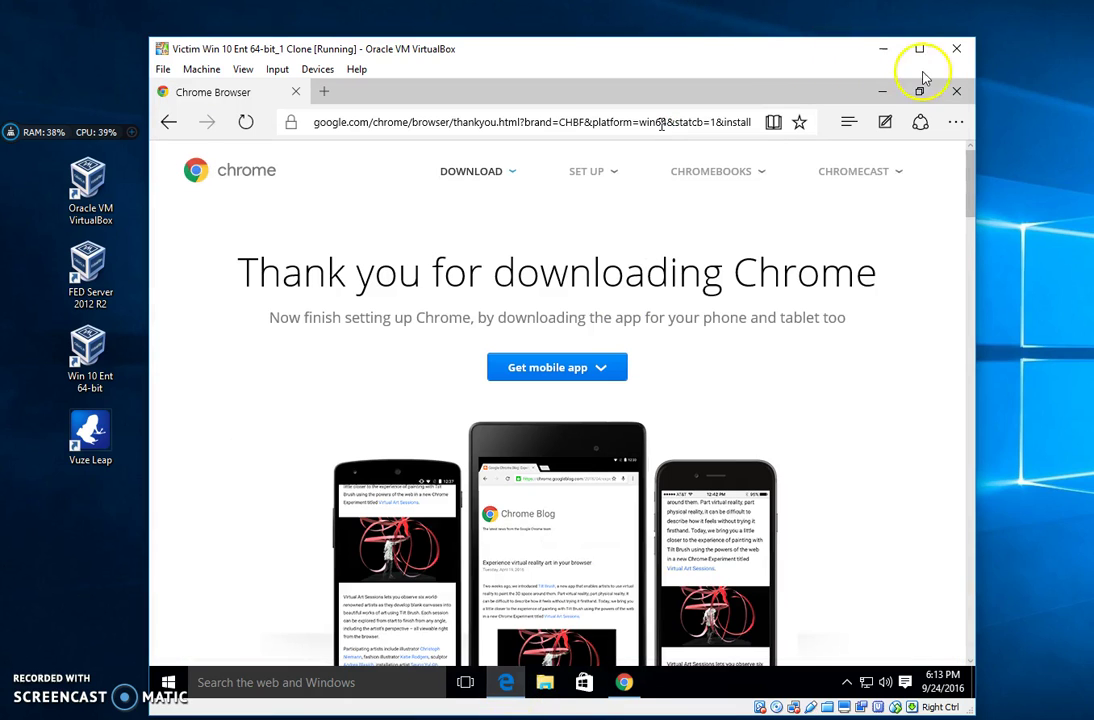
left_click(956, 91)
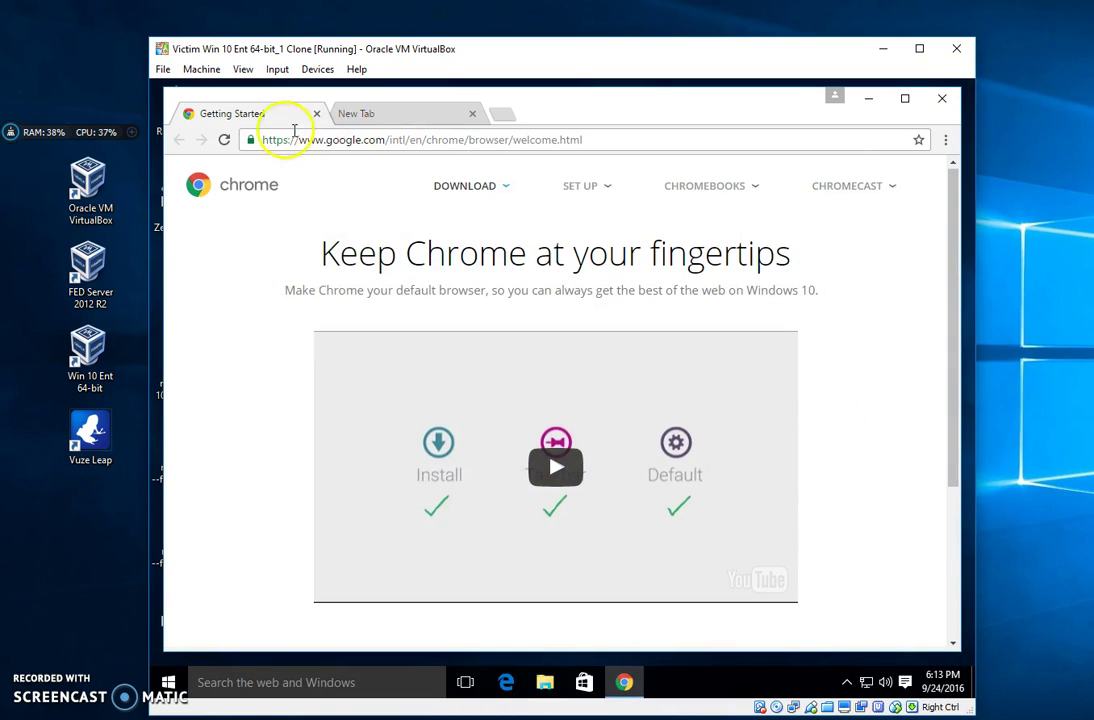
left_click(406, 112)
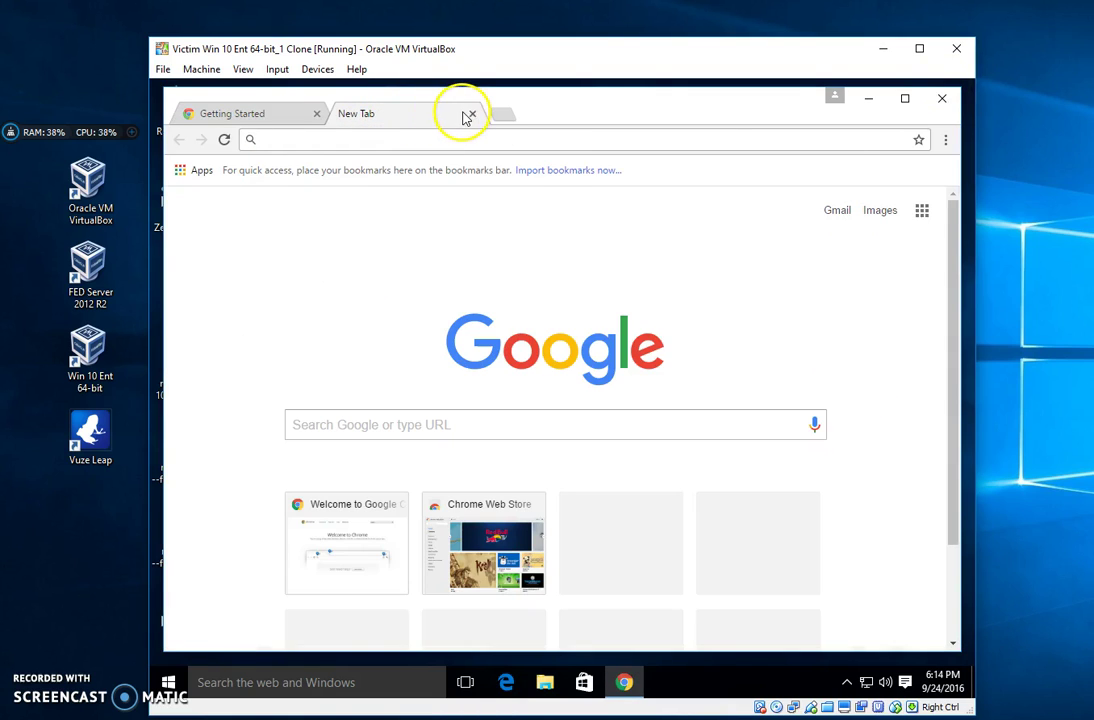
left_click(279, 112)
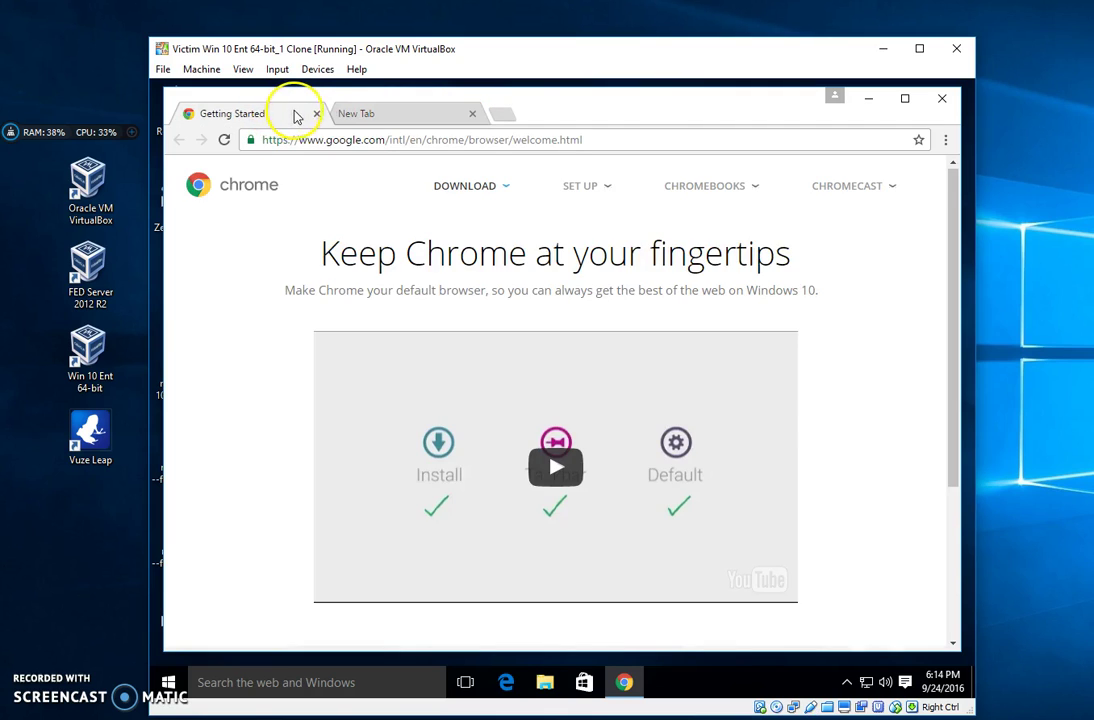
left_click(316, 114)
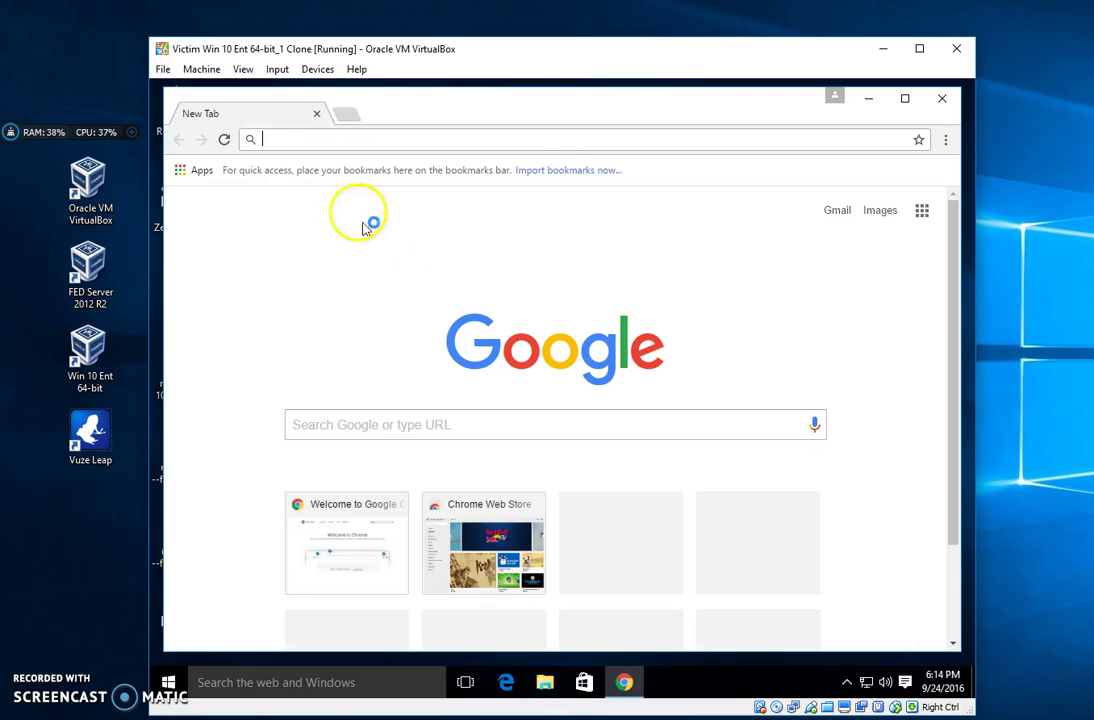
left_click(400, 139)
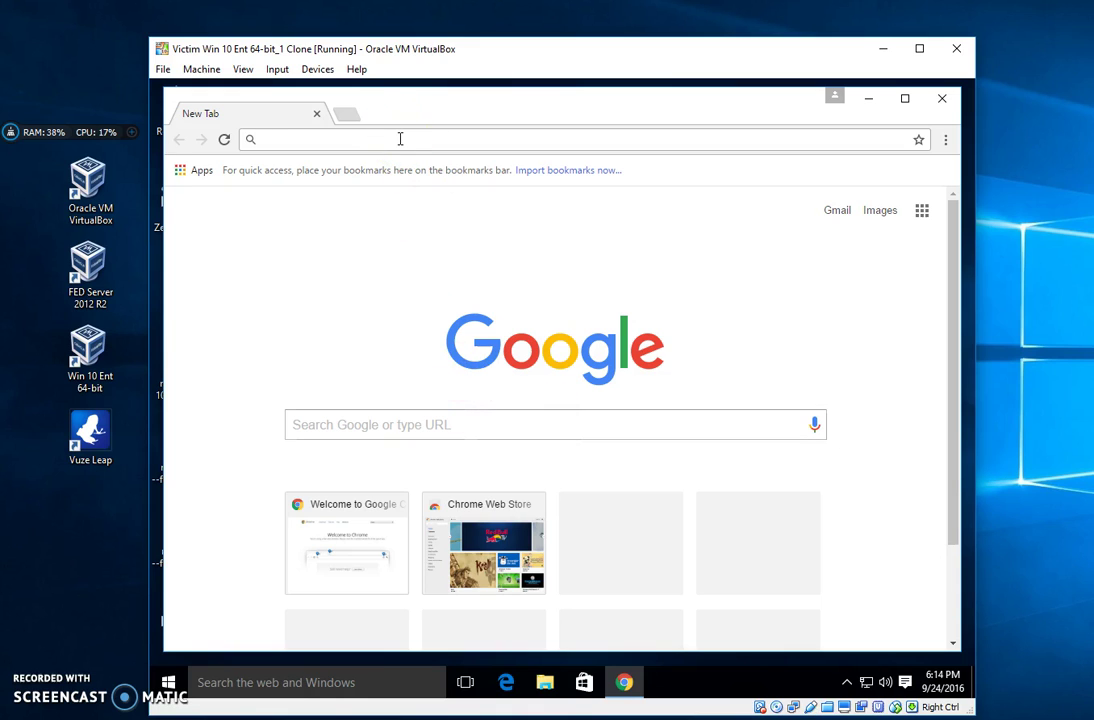
type("www.")
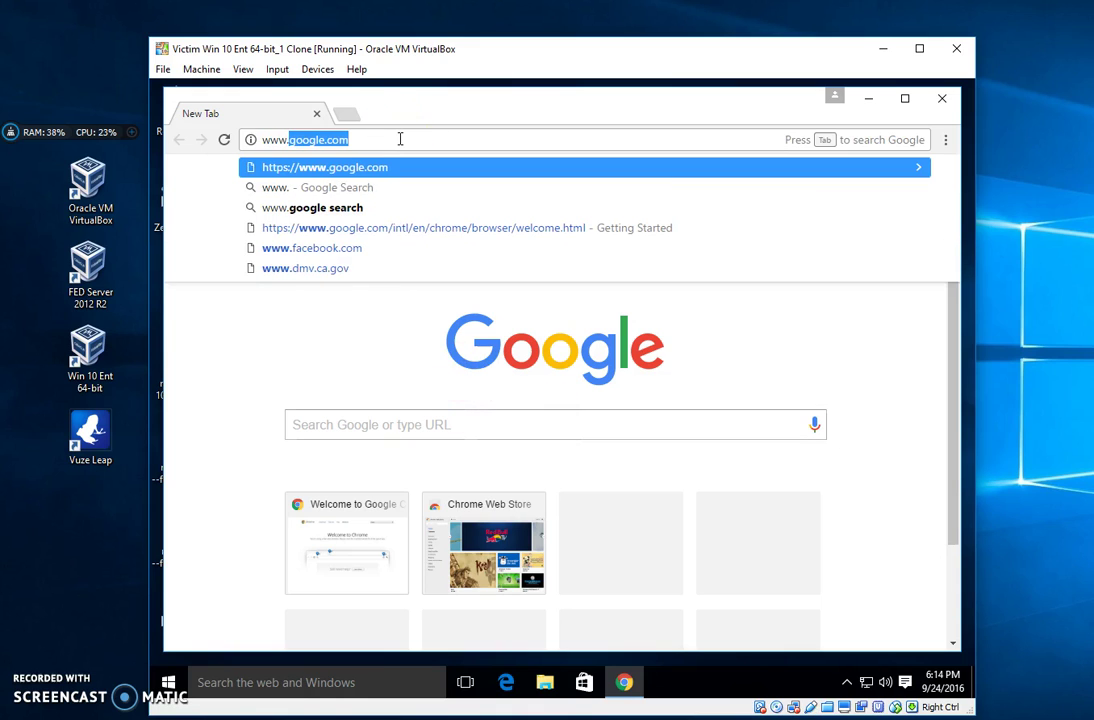
type("google.co")
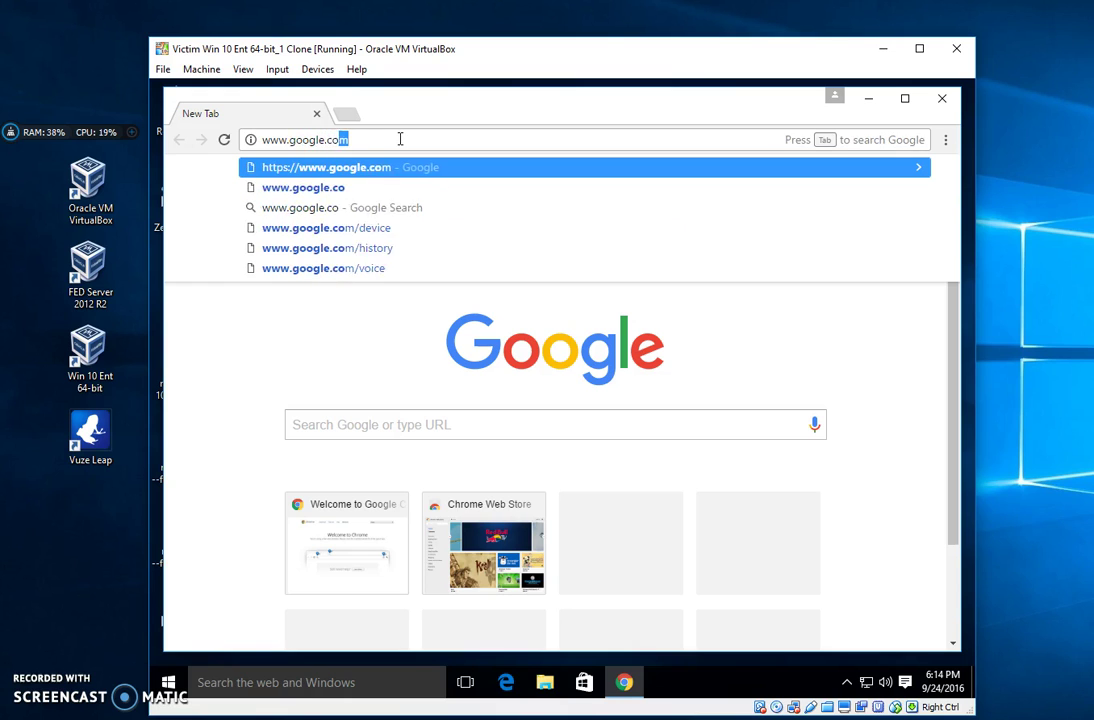
key("Return")
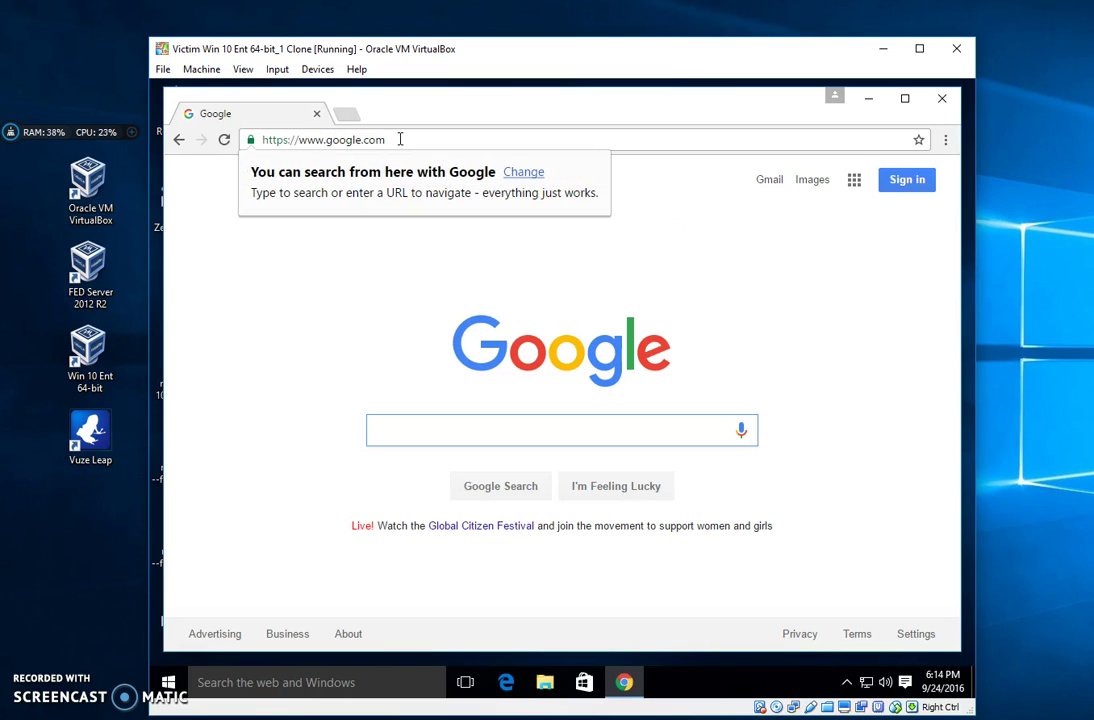
Search Google for "oracle vbox download".
left_click(468, 440)
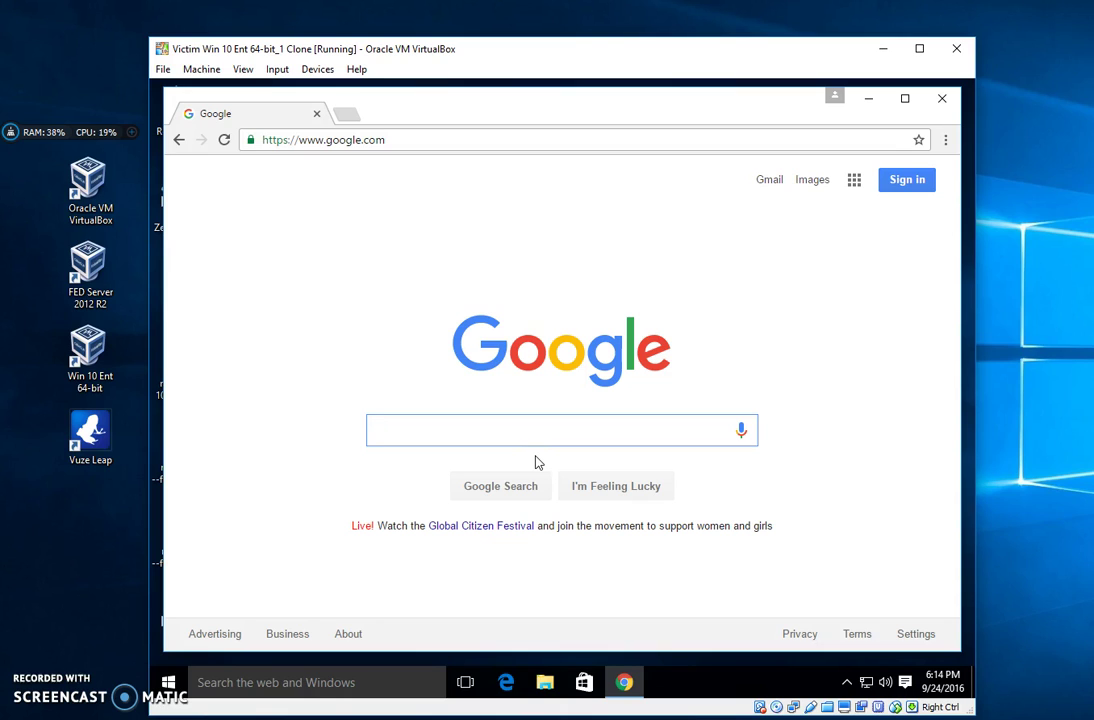
type("oc")
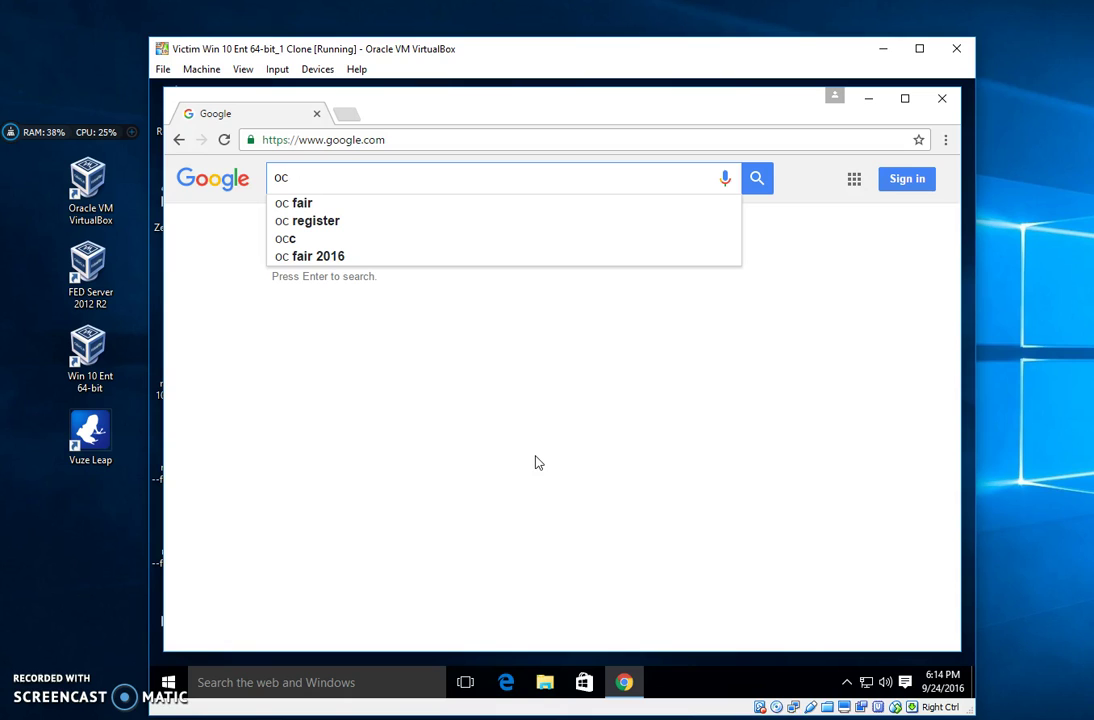
key("BackSpace")
type("racle ")
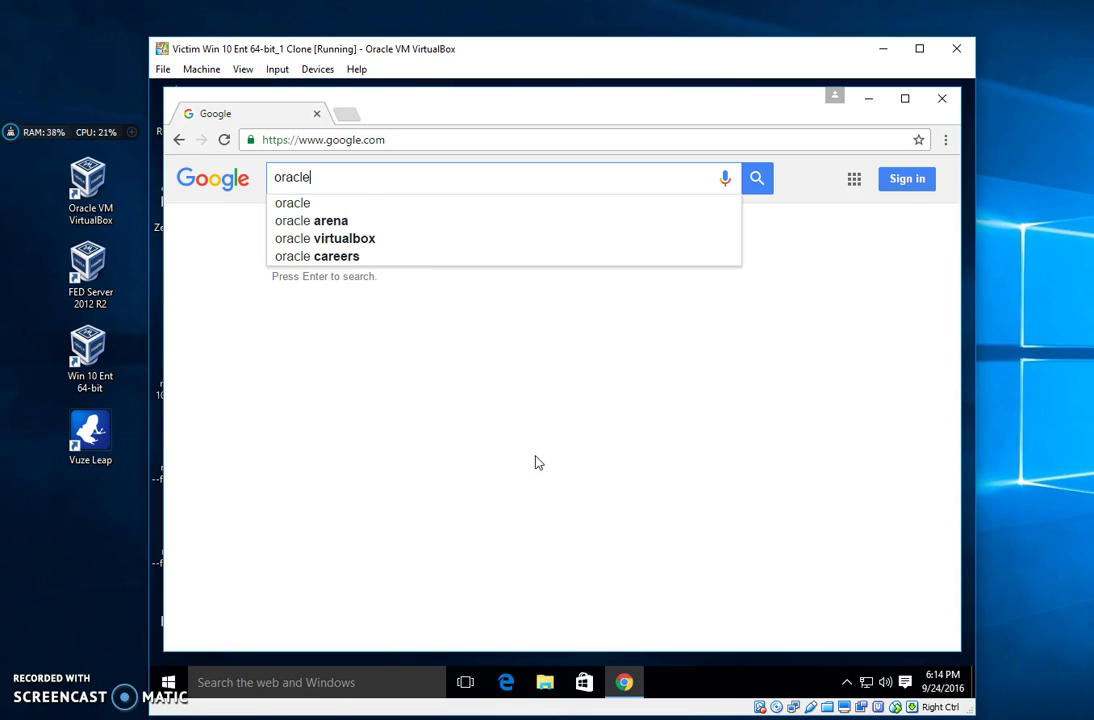
type("vbox dow")
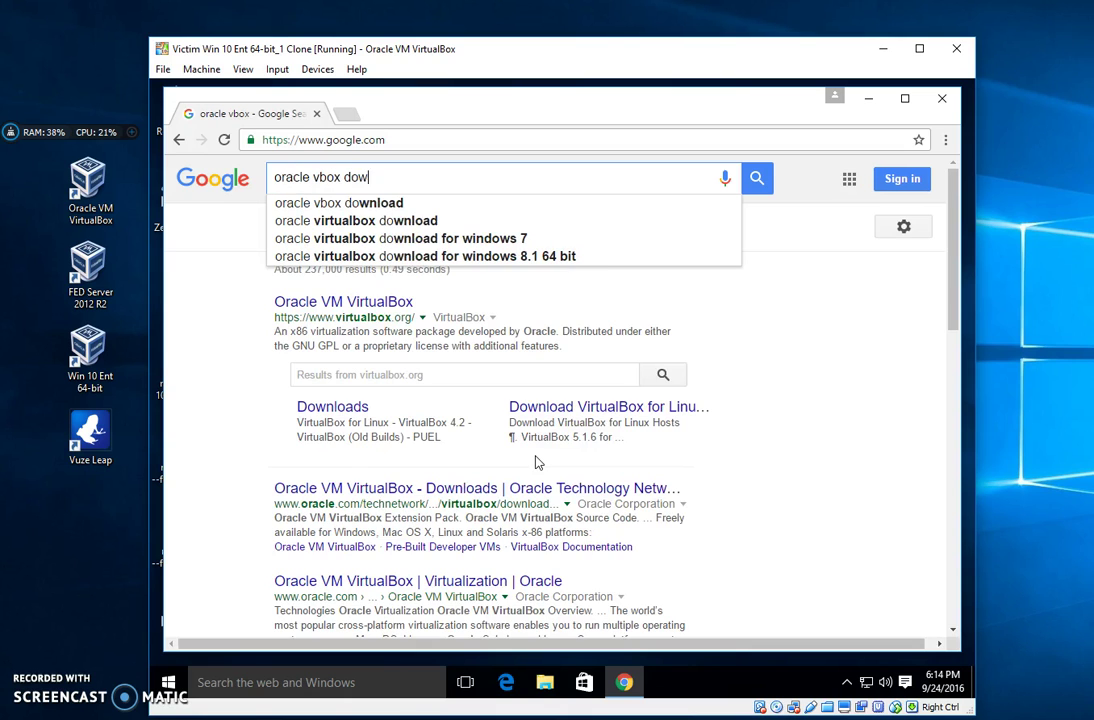
type("nload")
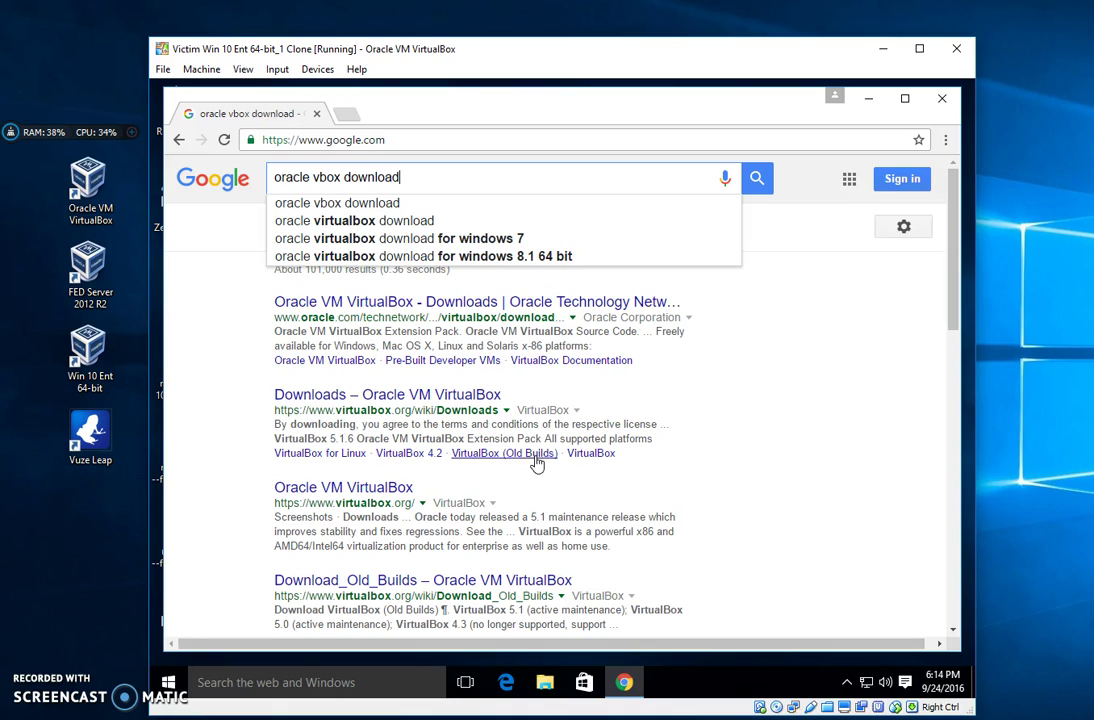
key("Return")
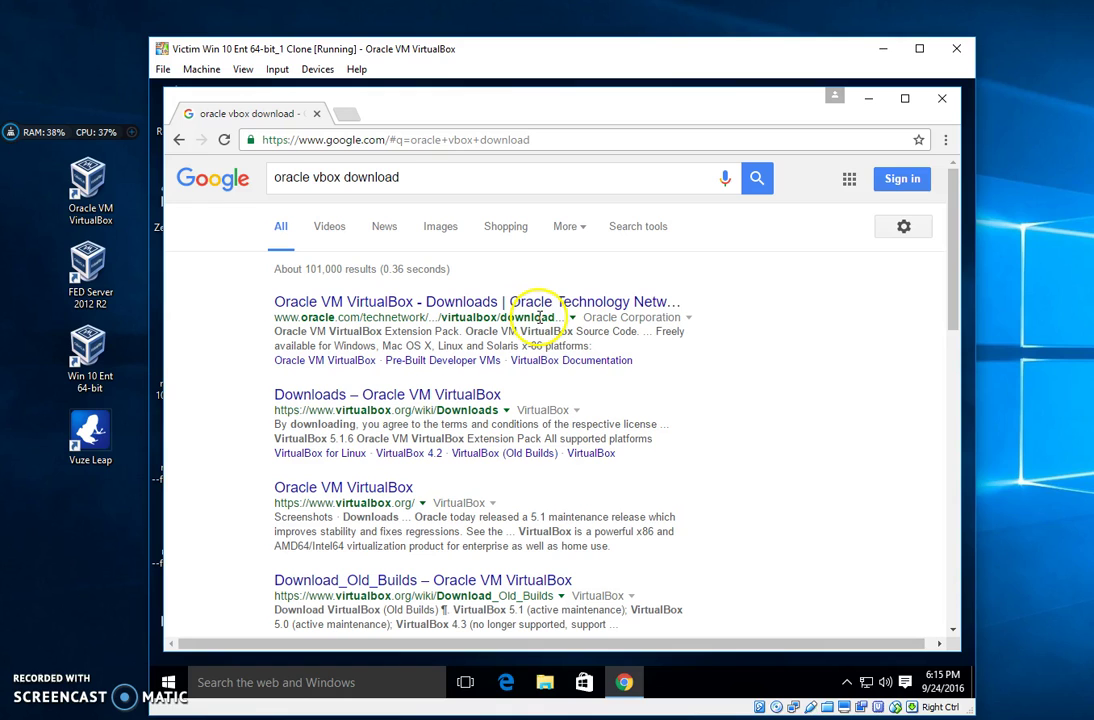
Open Oracle's VM VirtualBox Downloads page from the results and download the Windows Installer for Windows (32-bit/64-bit).
left_click(418, 309)
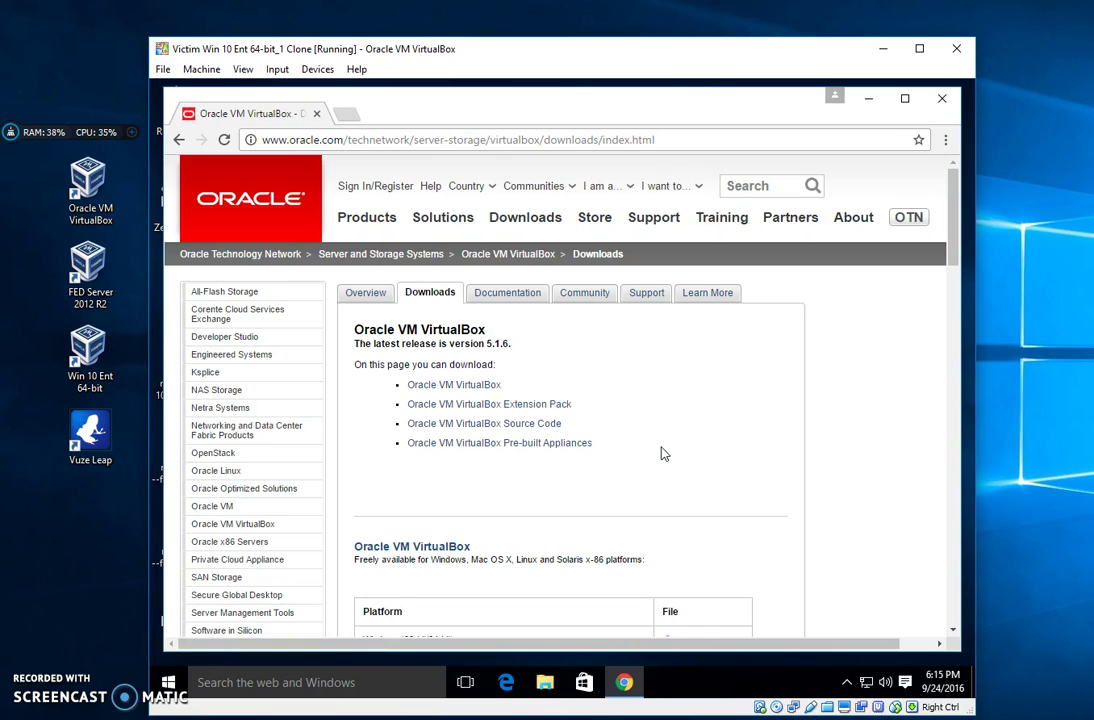
scroll(661, 454, "down", 2)
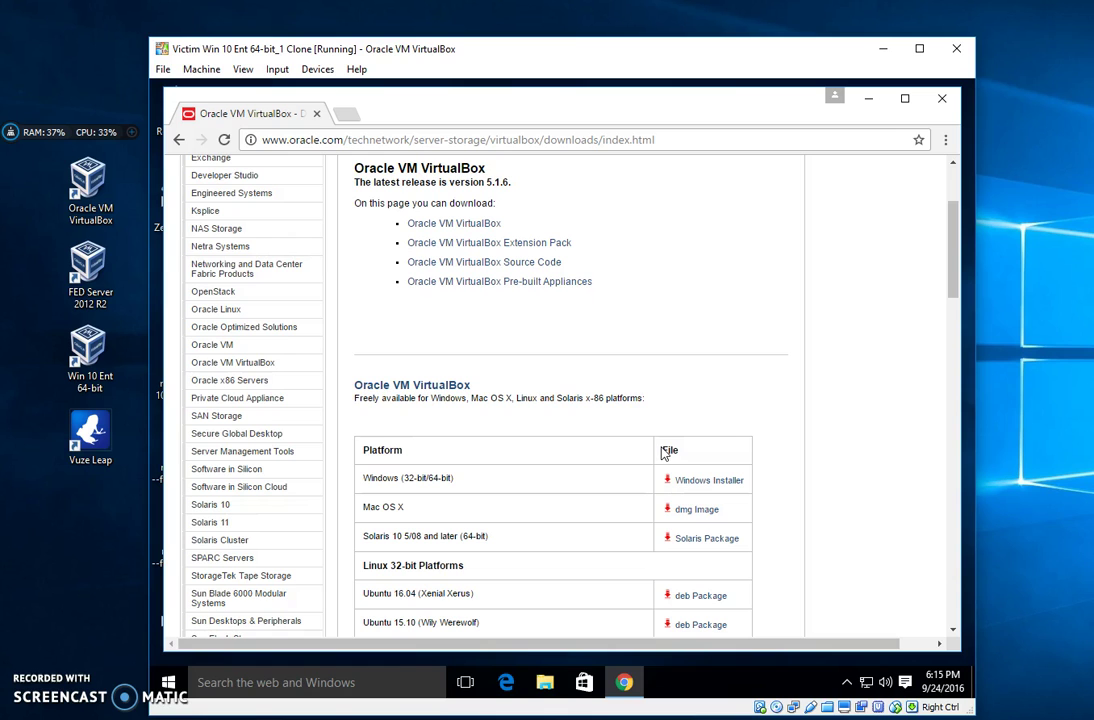
scroll(661, 454, "down", 5)
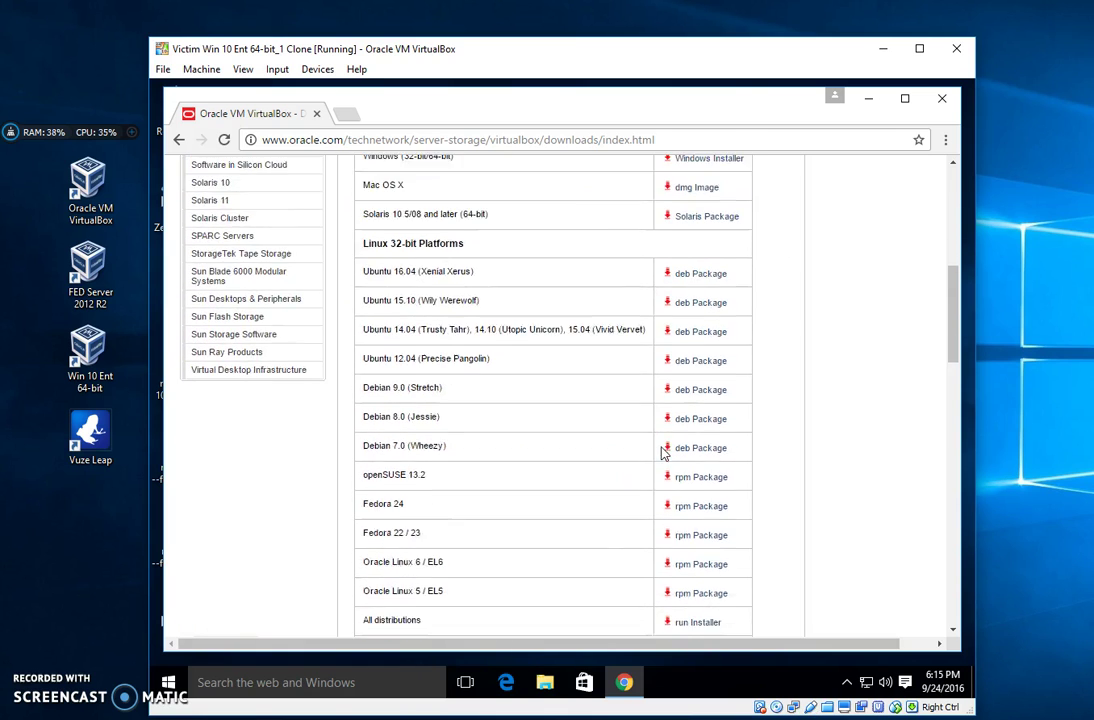
scroll(661, 454, "down", 1)
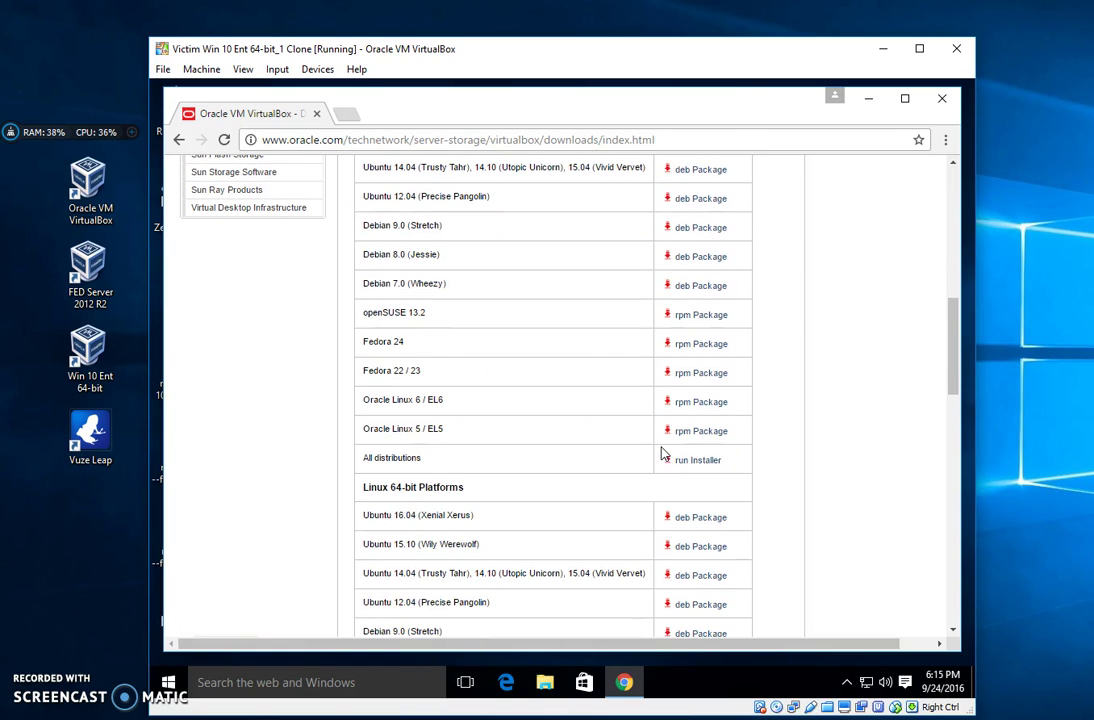
scroll(661, 454, "up", 5)
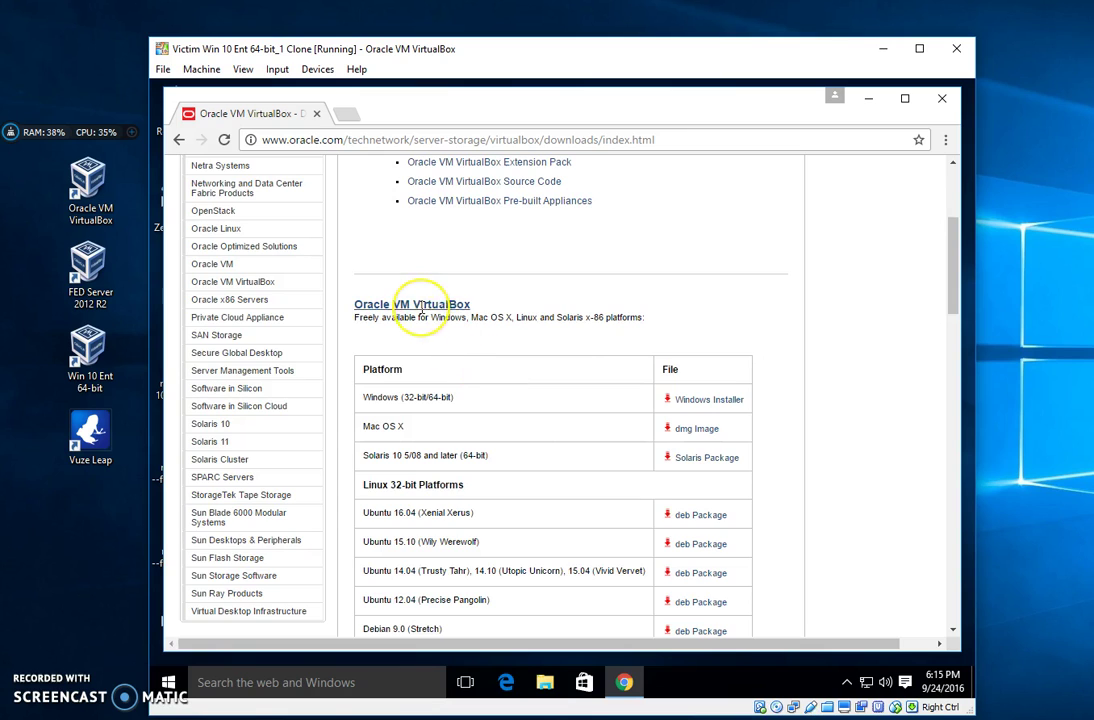
scroll(415, 295, "up", 3)
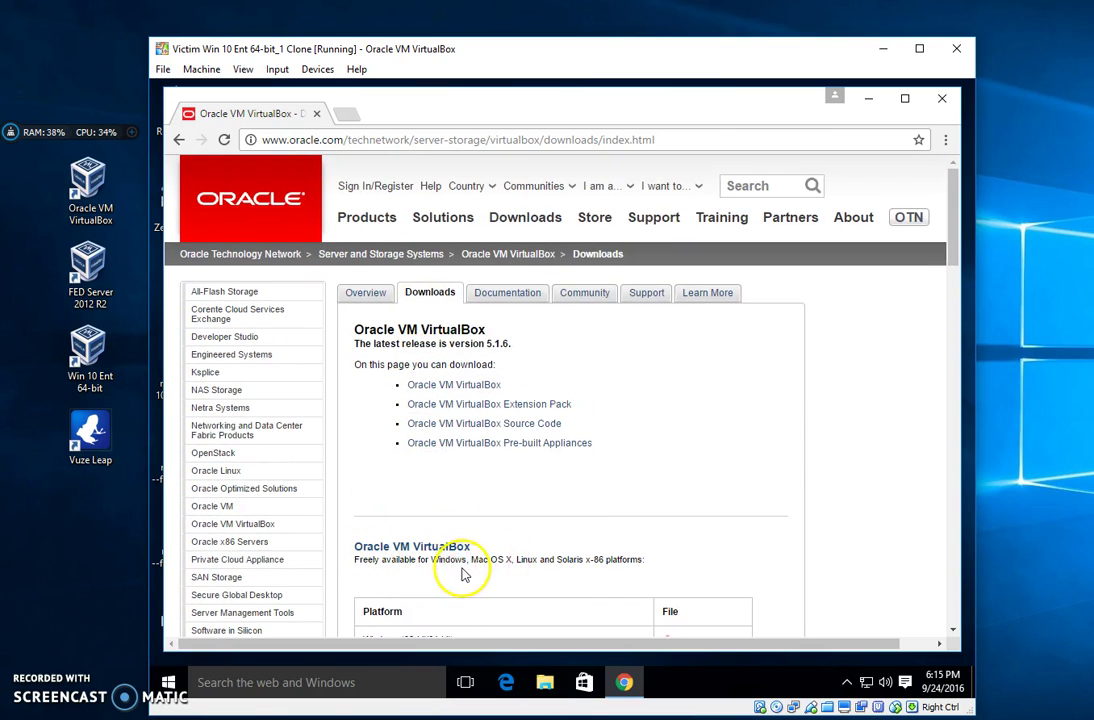
scroll(464, 554, "down", 1)
scroll(441, 556, "down", 2)
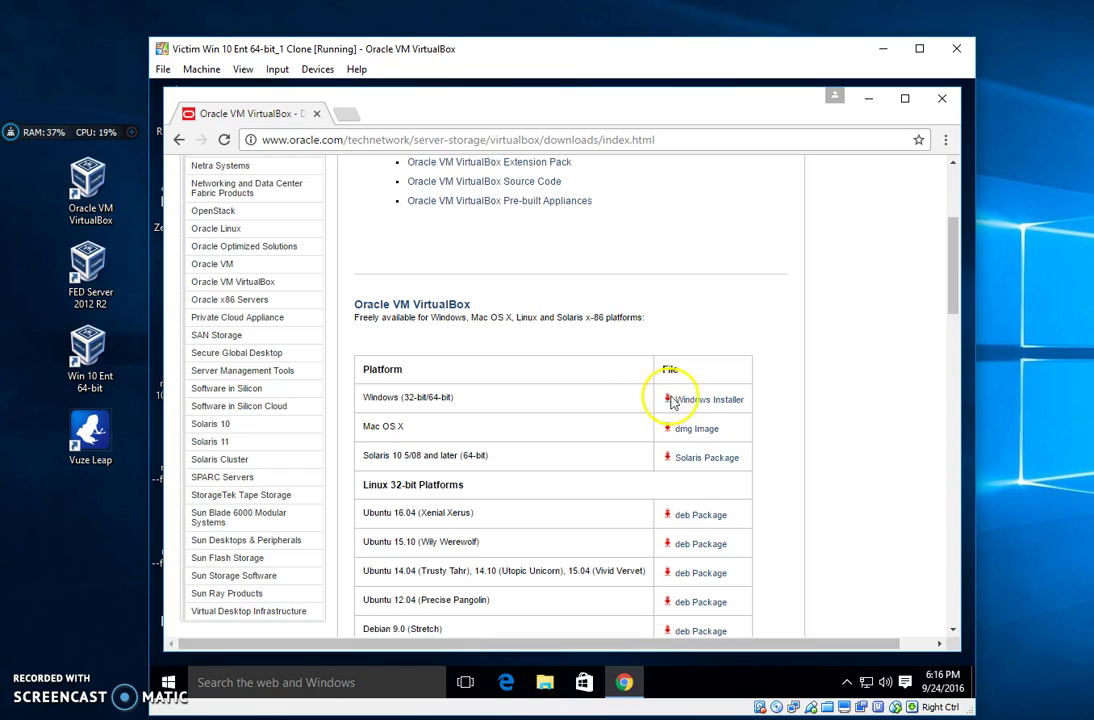
left_click(734, 401)
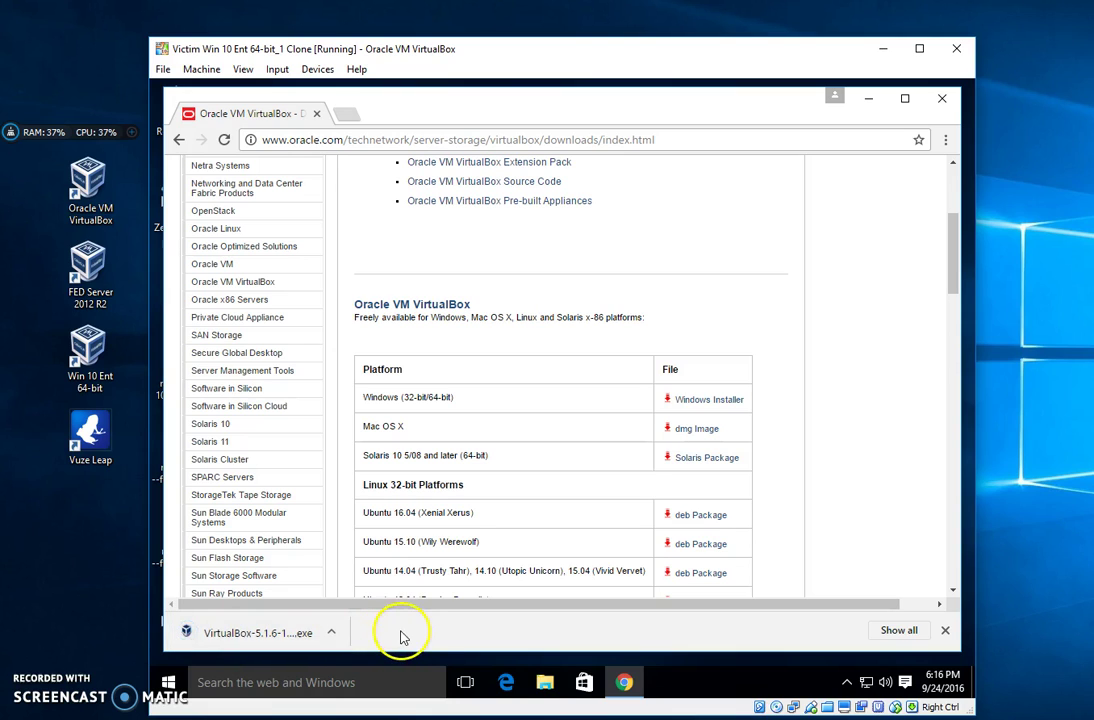
Show the downloaded VirtualBox installer in its folder and close the Downloads window.
left_click(332, 634)
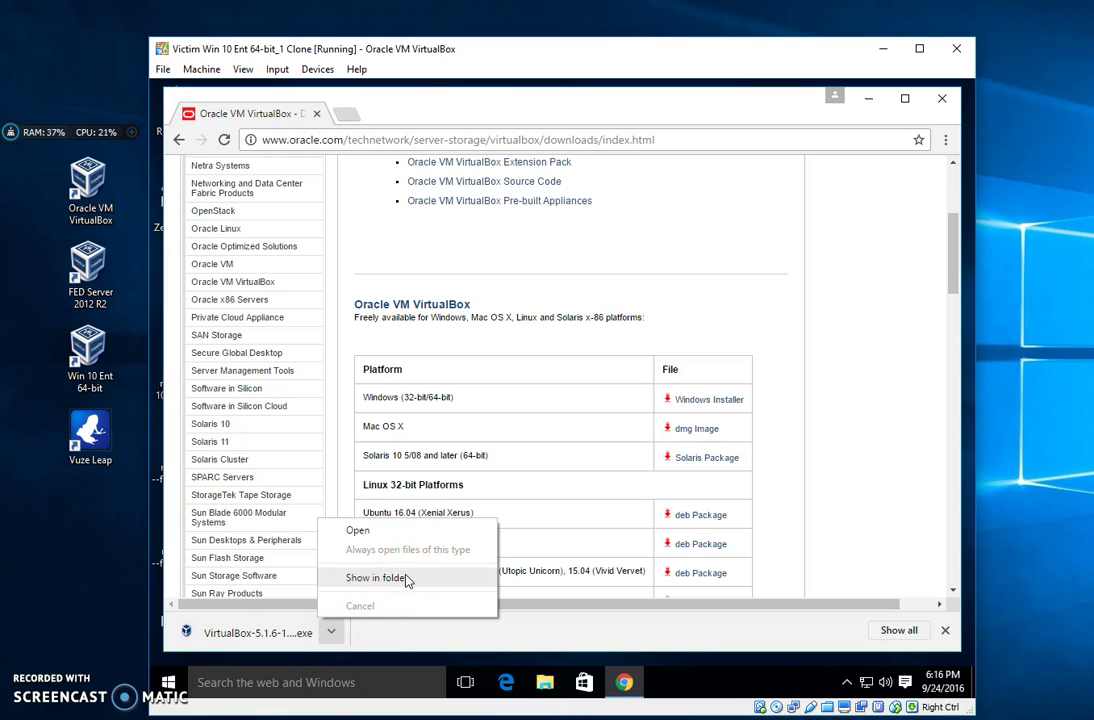
left_click(376, 532)
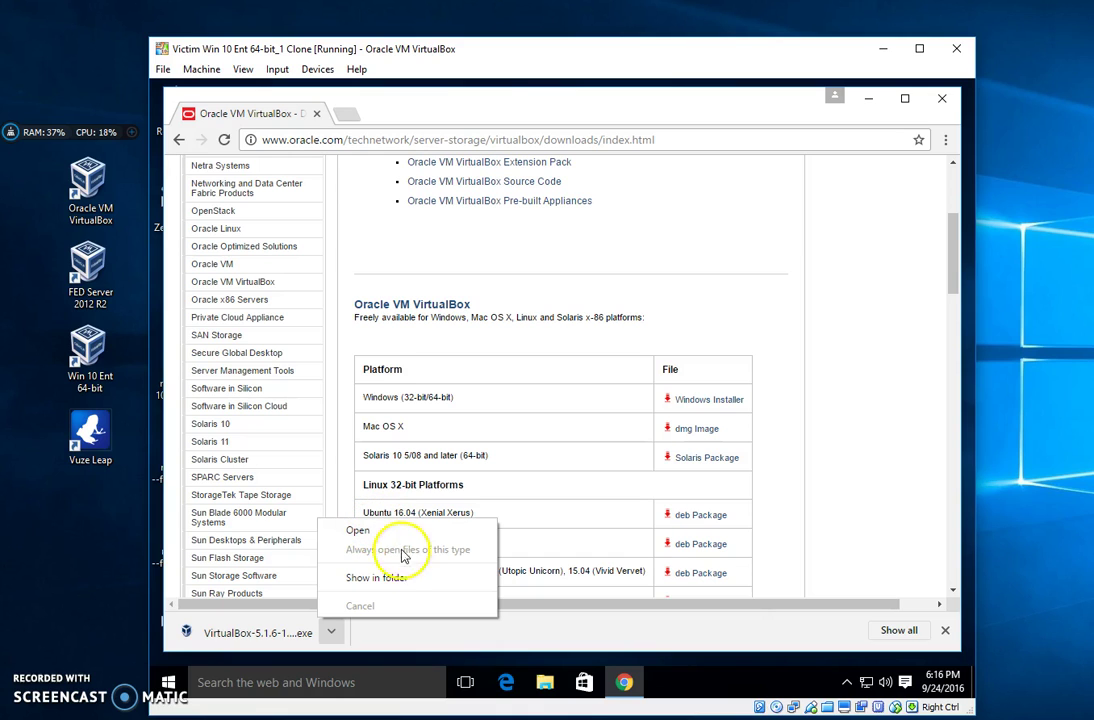
left_click(402, 580)
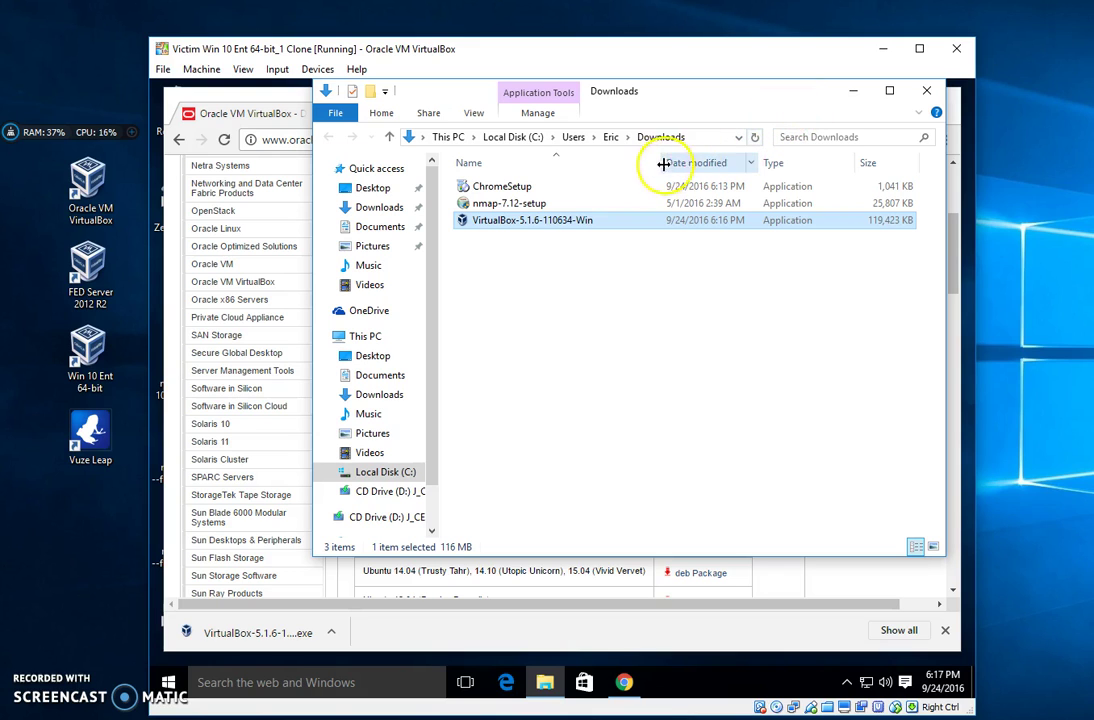
left_click(927, 92)
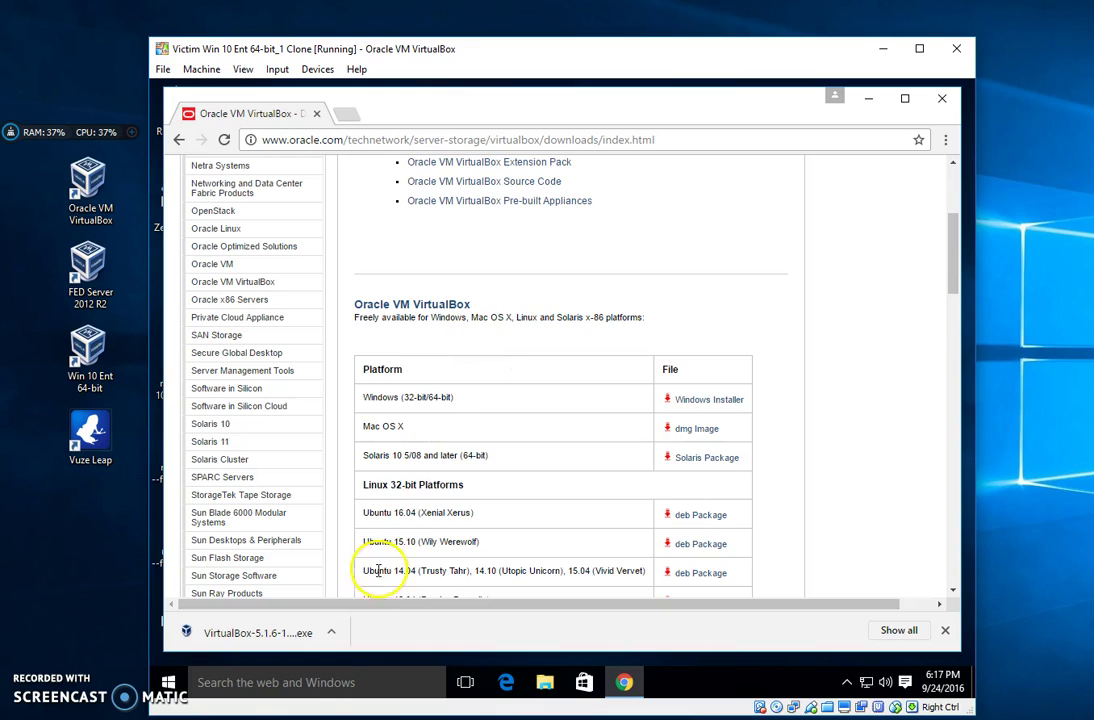
Open the downloaded VirtualBox installer and accept the default features, location, shortcuts and file associations in the setup wizard.
left_click(332, 633)
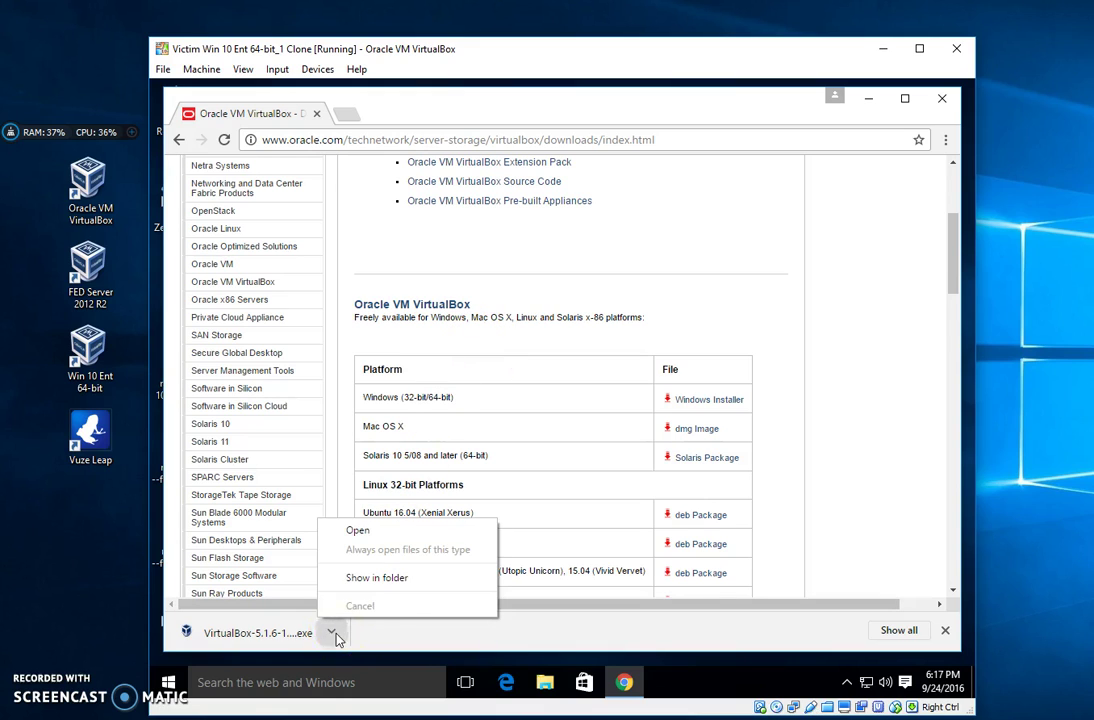
left_click(358, 532)
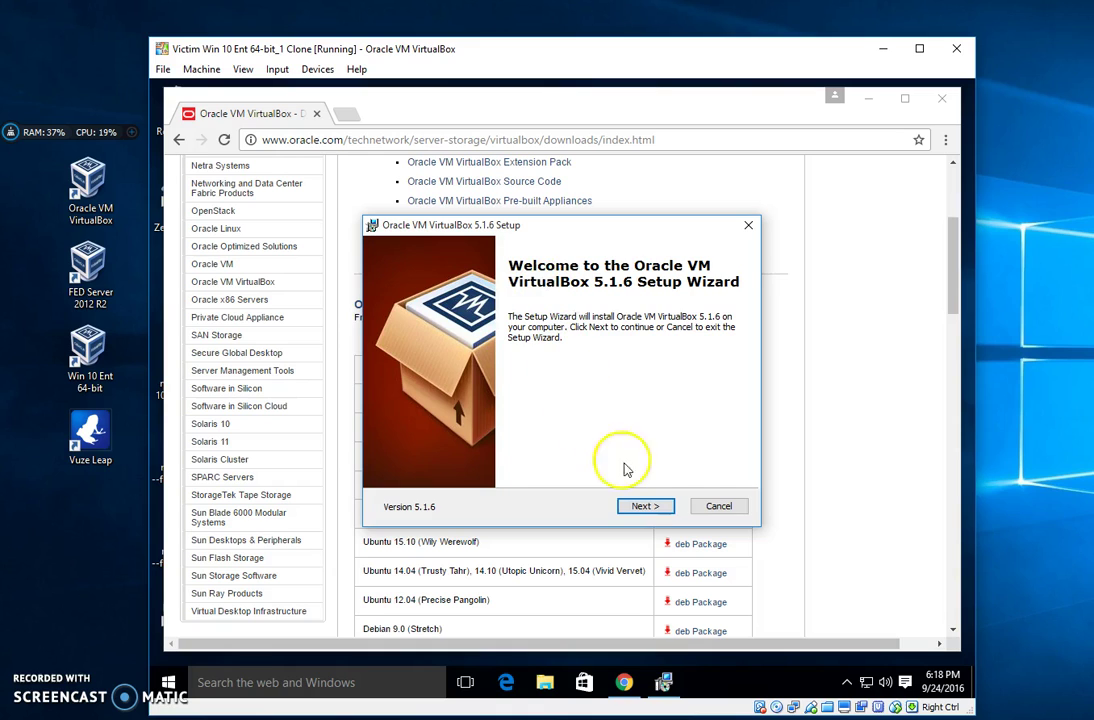
left_click(642, 506)
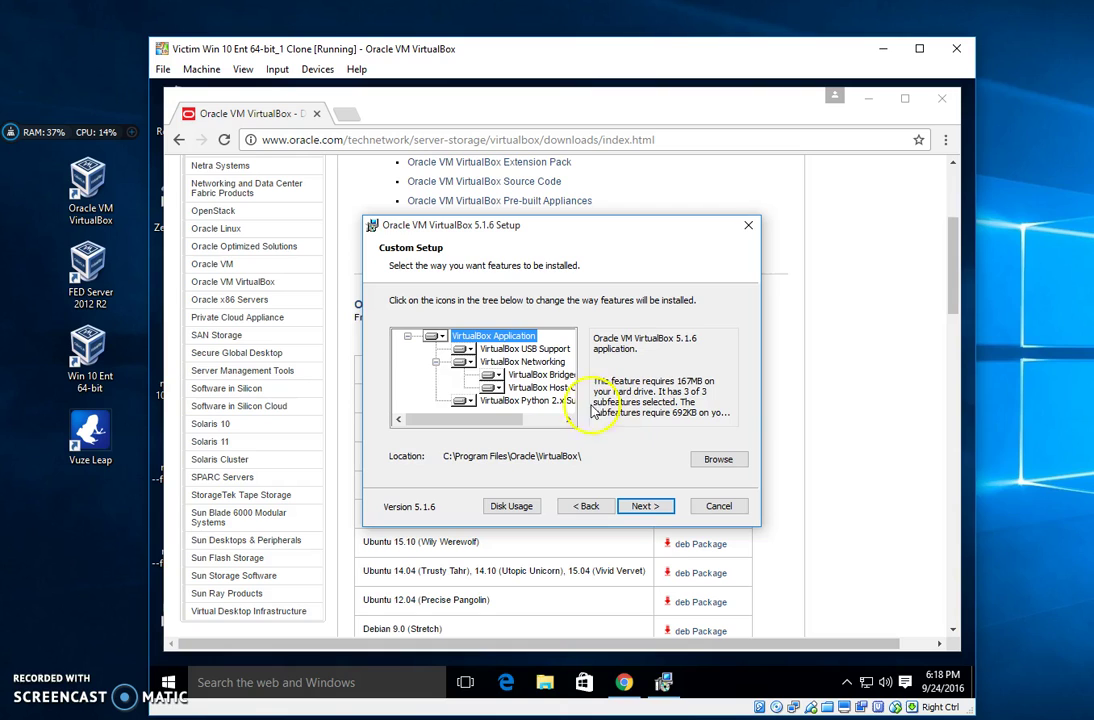
left_click(645, 507)
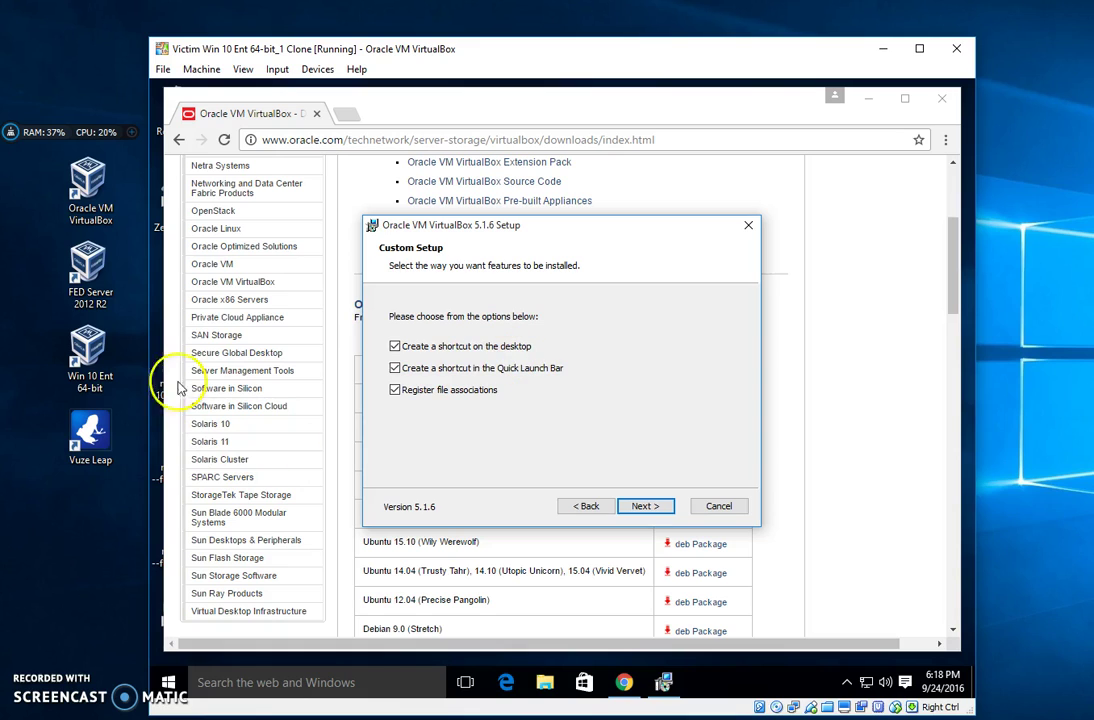
left_click(86, 212)
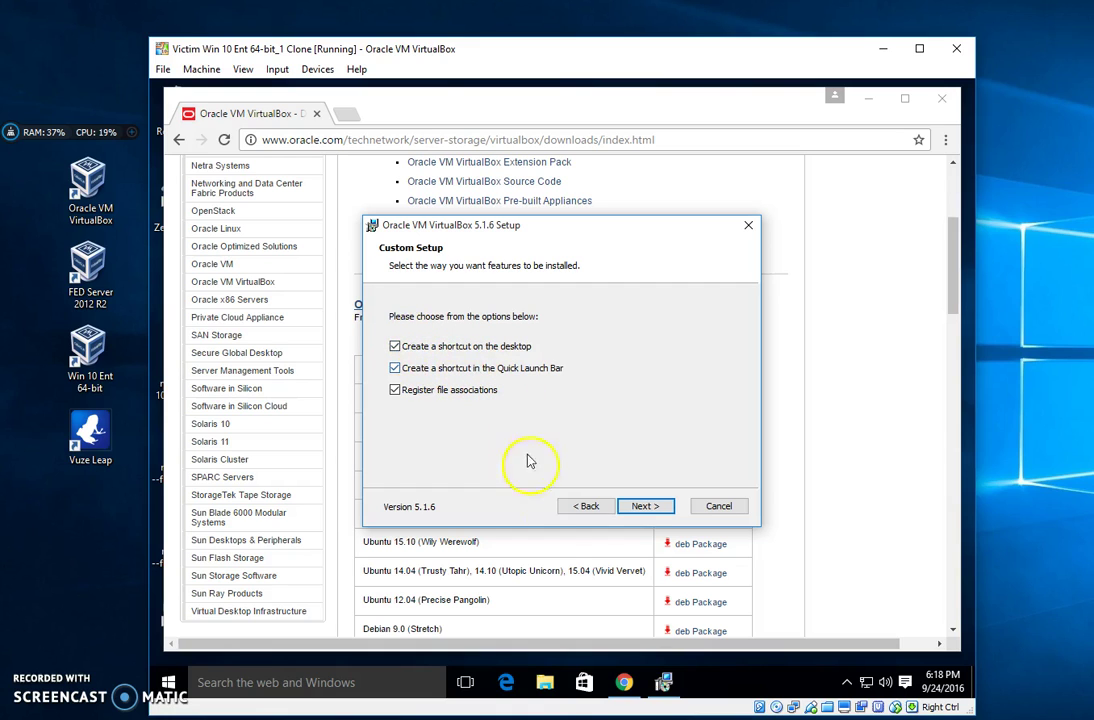
mouse_move(624, 690)
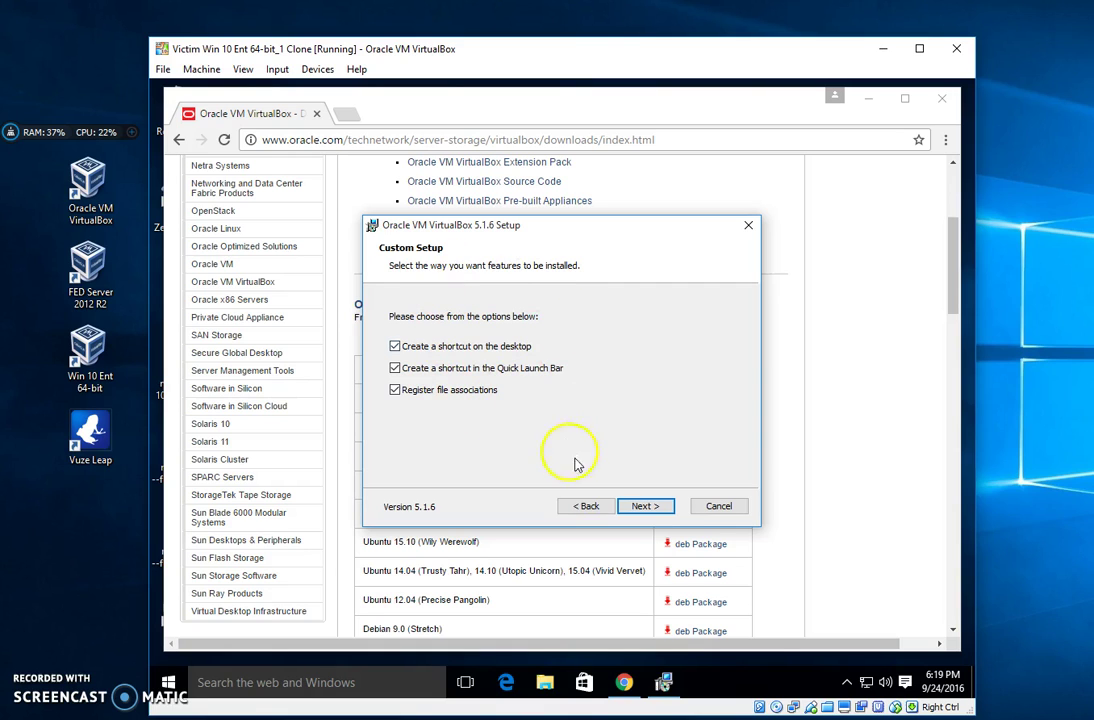
left_click(660, 508)
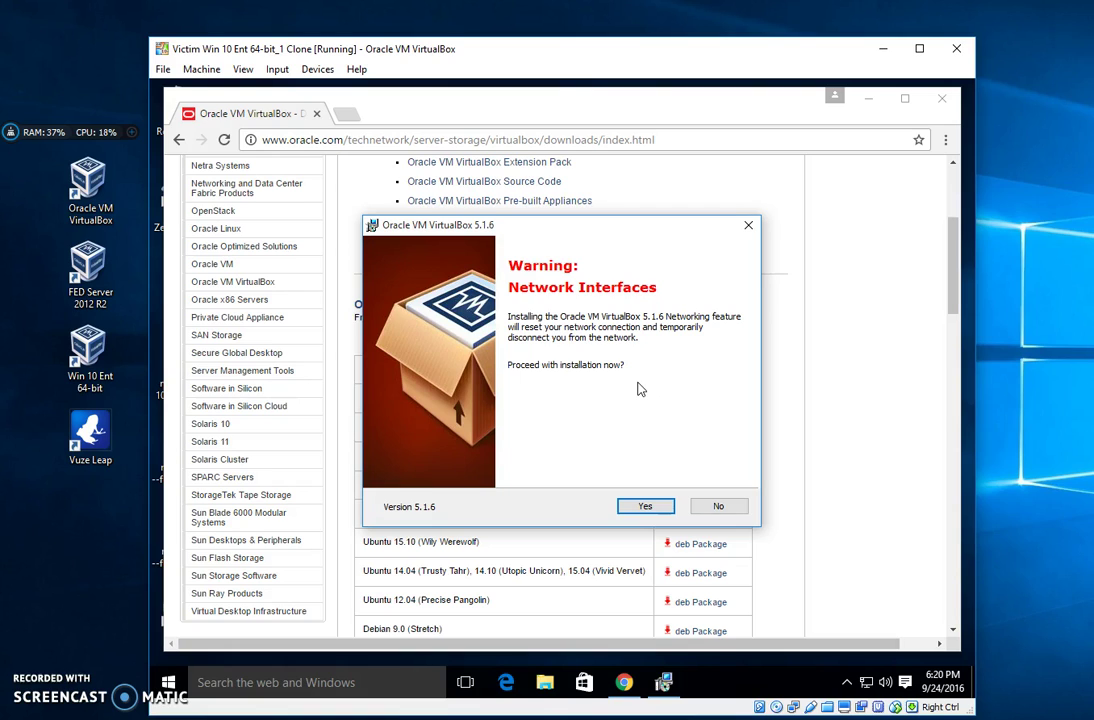
Install VirtualBox 5.1.6, approving the network interface reset, the User Account Control request and the Oracle Corporation device software.
left_click(632, 506)
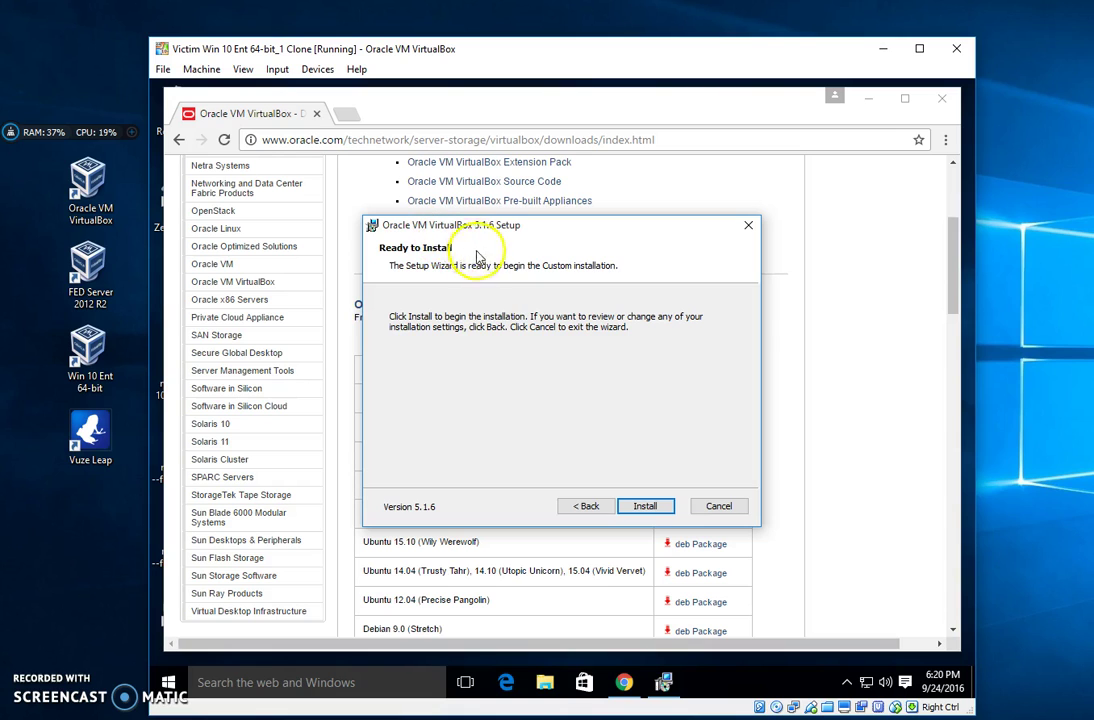
left_click(645, 507)
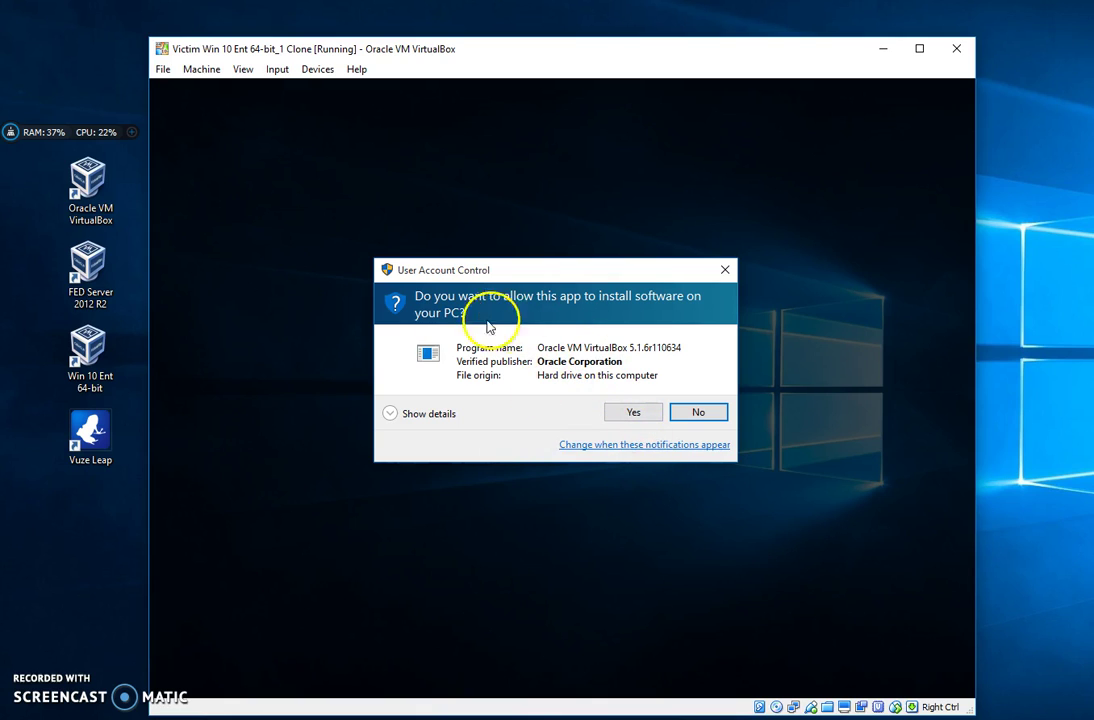
left_click(640, 412)
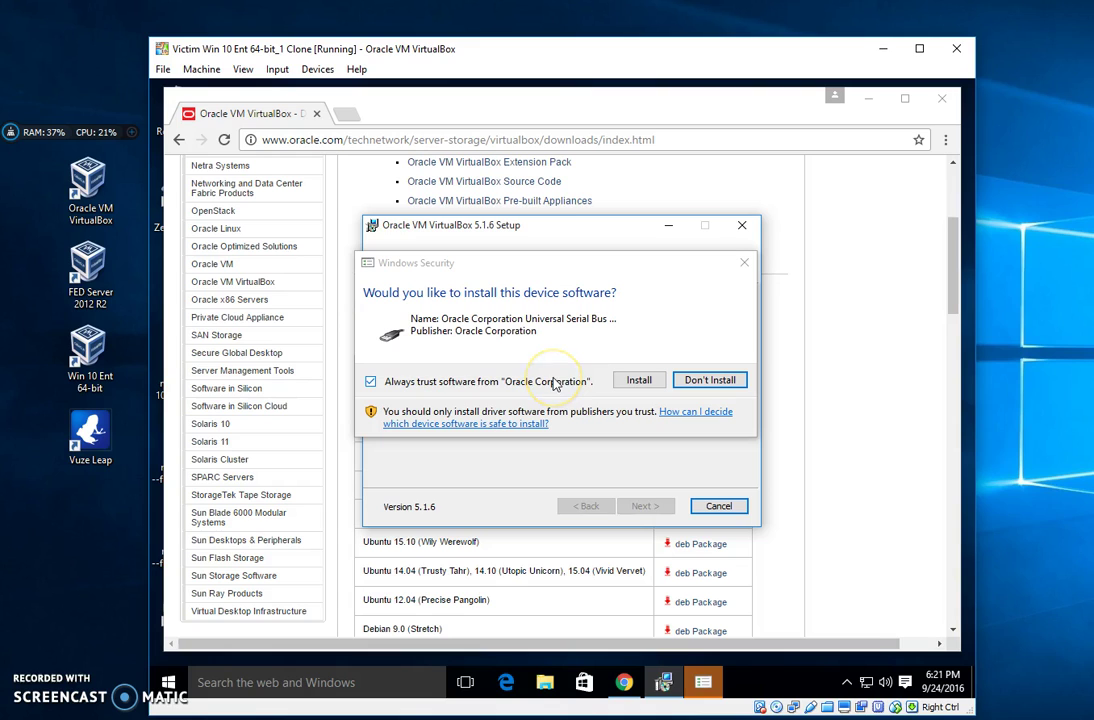
left_click(640, 380)
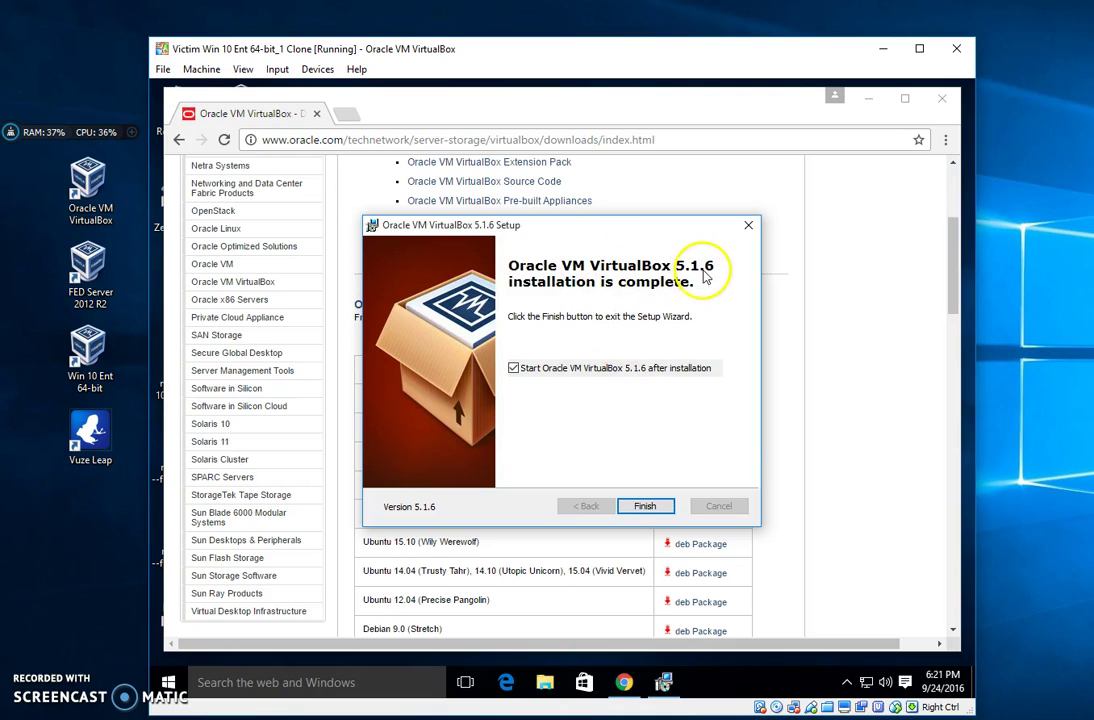
Finish the setup wizard with the option to start Oracle VM VirtualBox 5.1.6 after installation enabled.
left_click(532, 370)
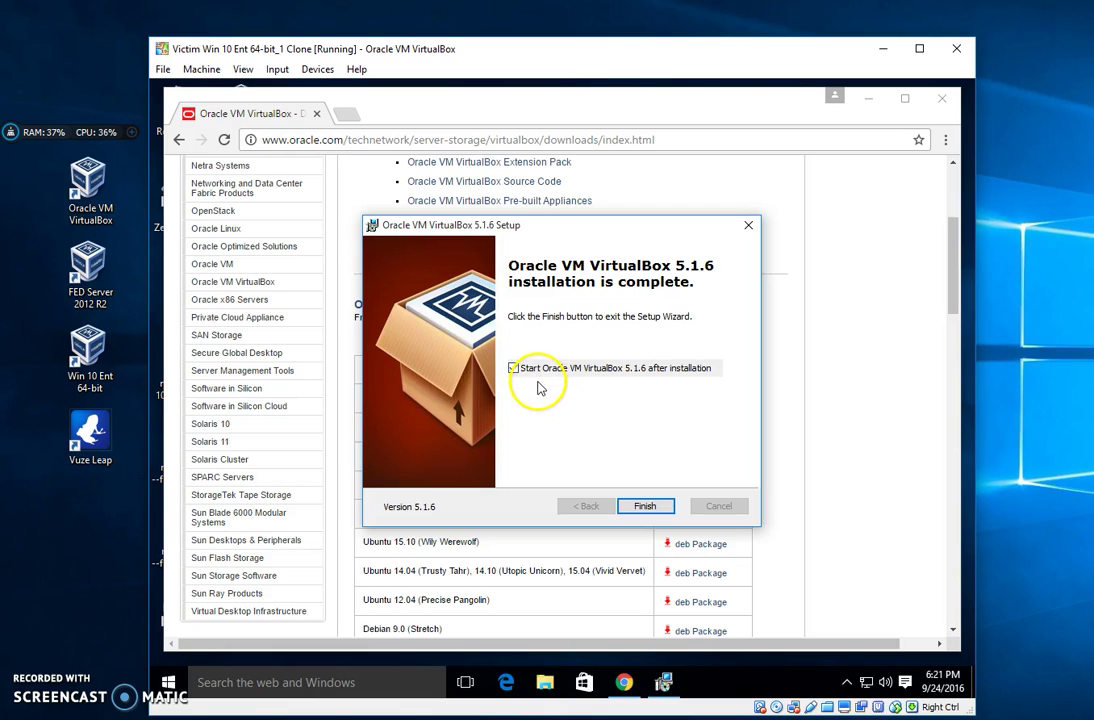
left_click(515, 371)
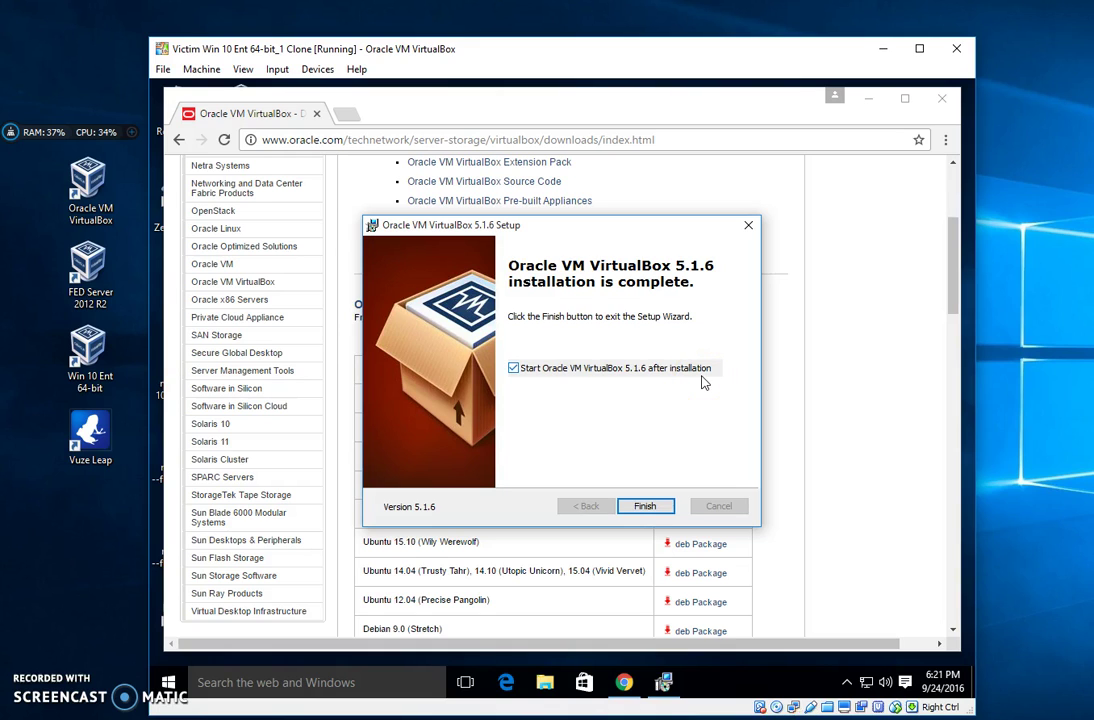
left_click(645, 506)
left_click(637, 429)
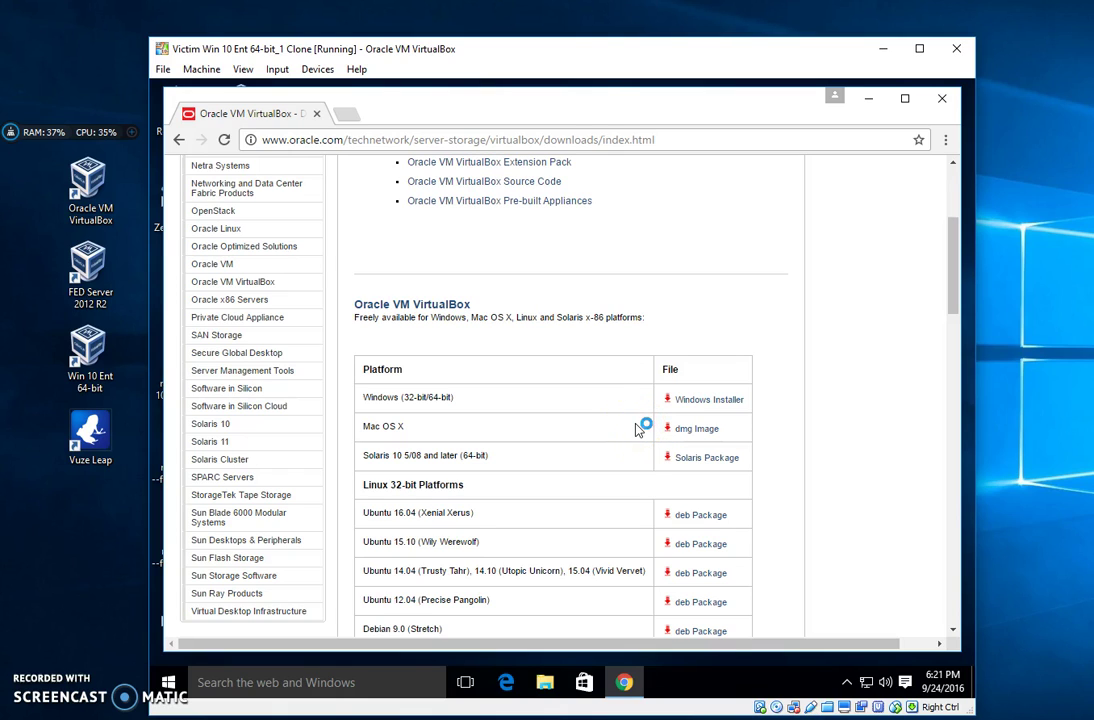
Close the Chrome window with the Oracle downloads page to get to VirtualBox Manager.
left_click(603, 118)
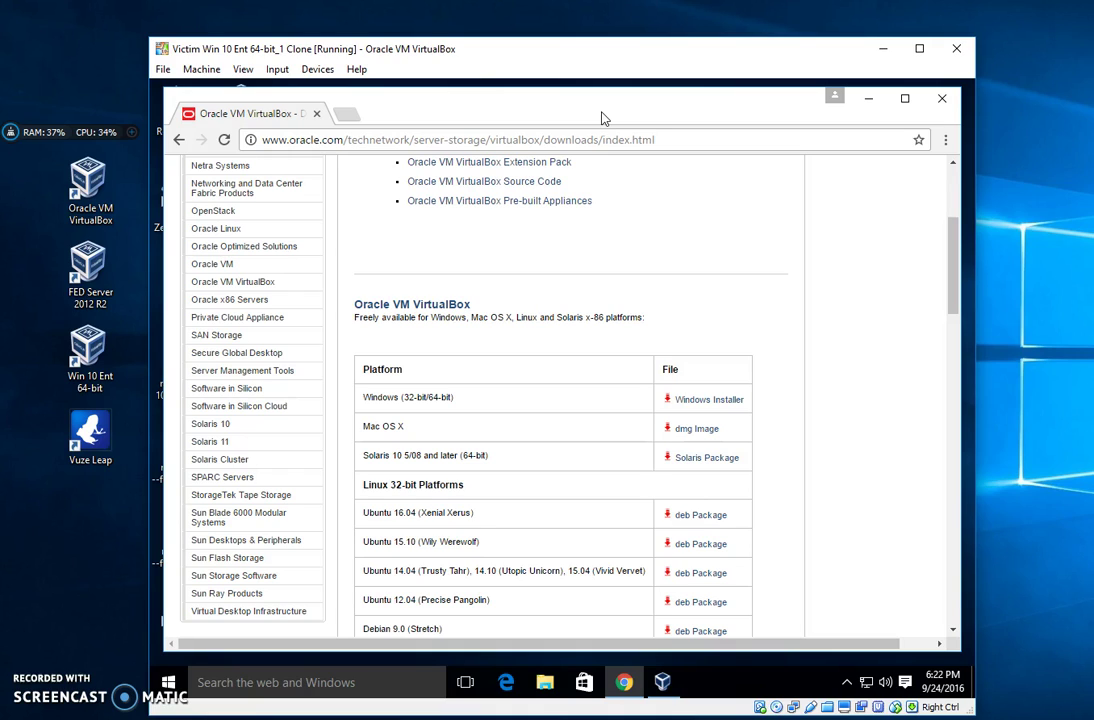
left_click(599, 97)
left_click(941, 100)
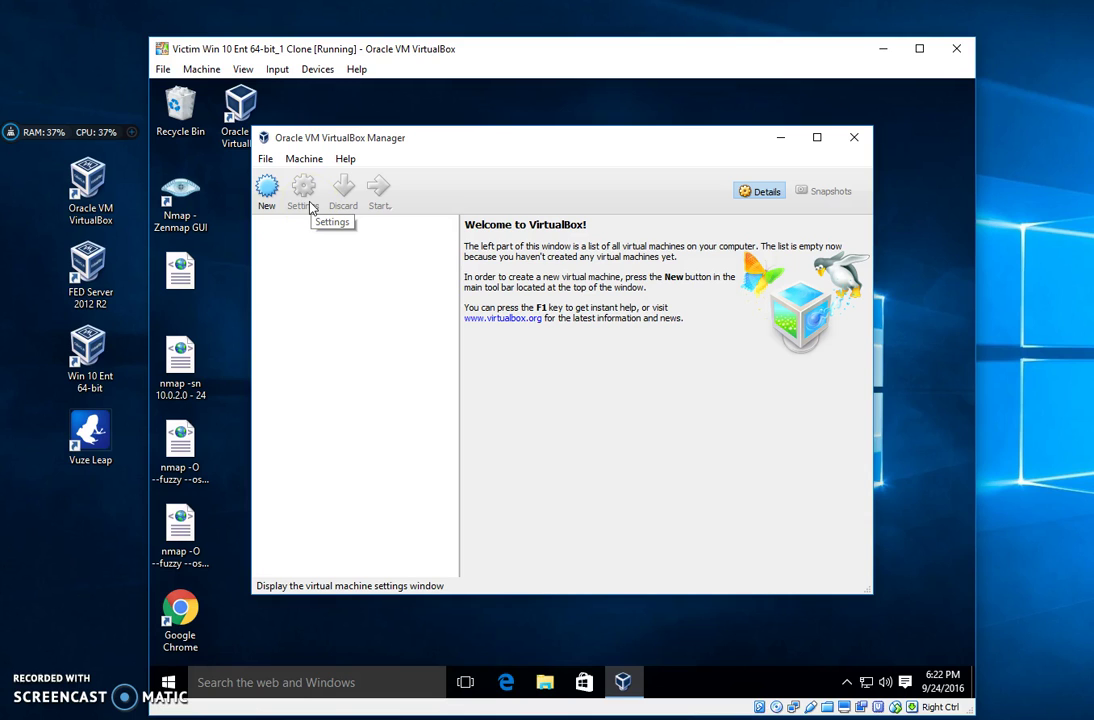
Start a new virtual machine named "First Windows Pro" with type Microsoft Windows and version Windows 10 (32-bit).
left_click(268, 195)
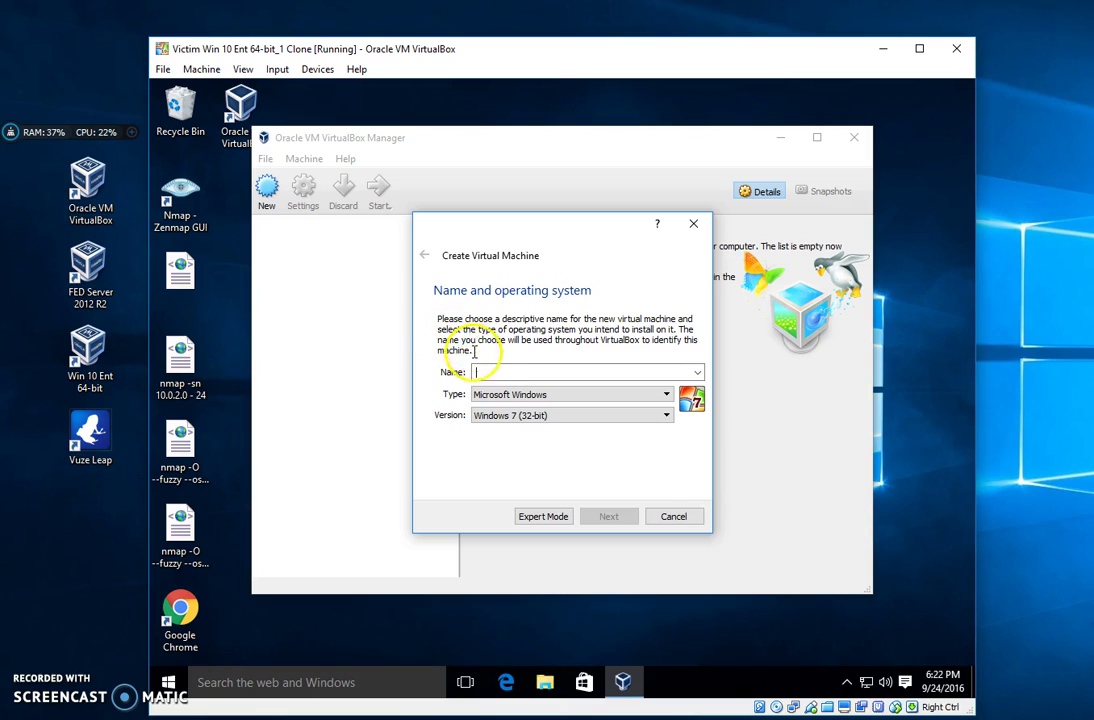
type("First Windows Pro")
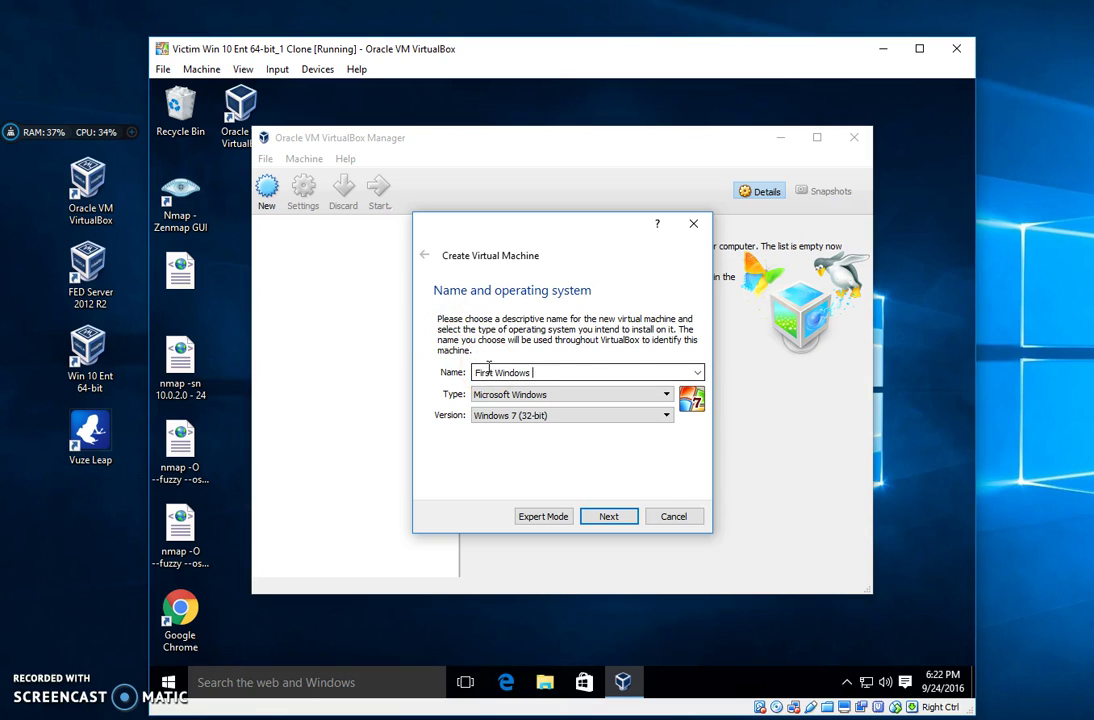
left_click(505, 415)
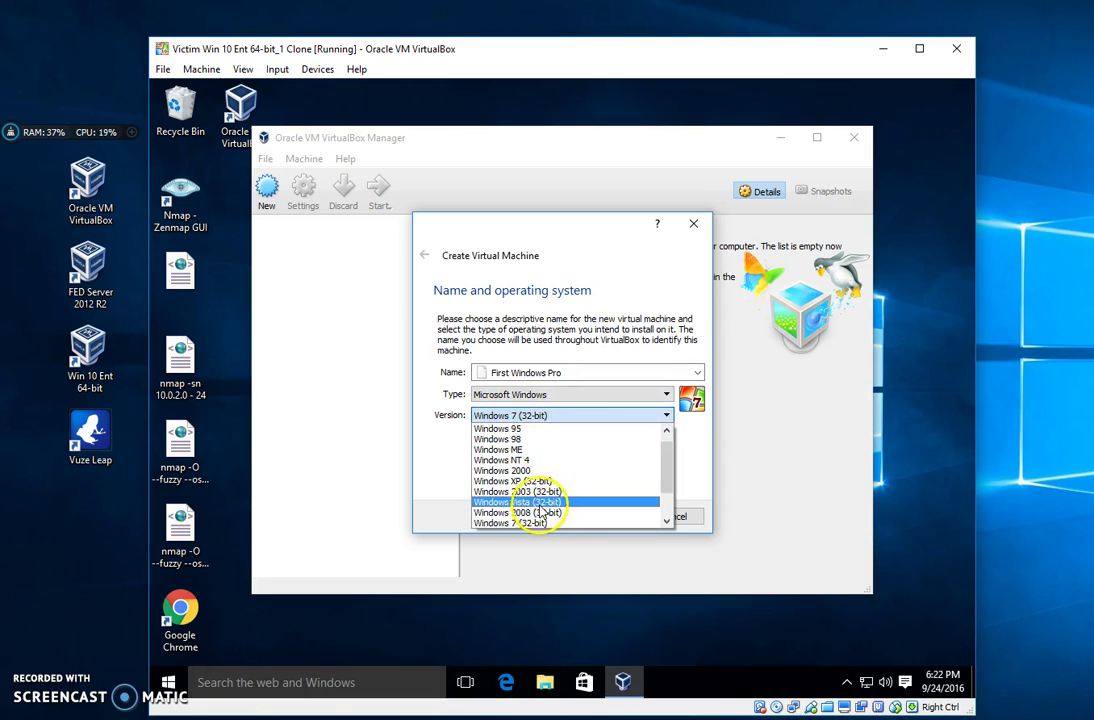
left_click_drag(661, 480, 664, 505)
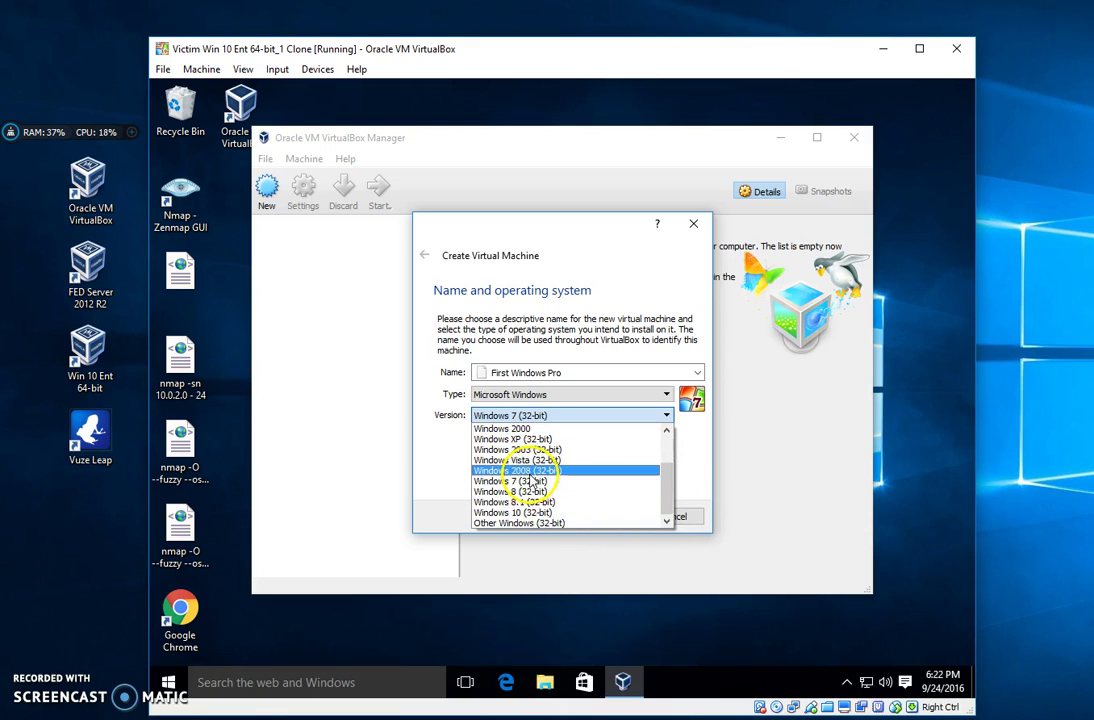
scroll(530, 490, "up", 2)
scroll(533, 480, "down", 2)
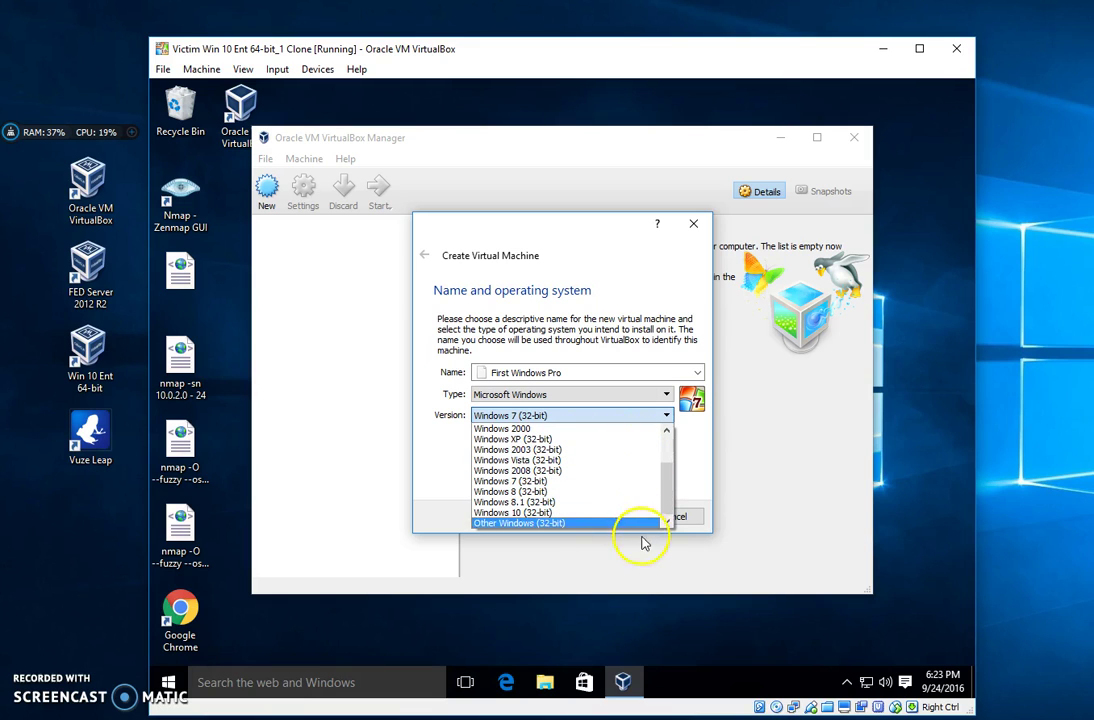
left_click_drag(672, 508, 664, 464)
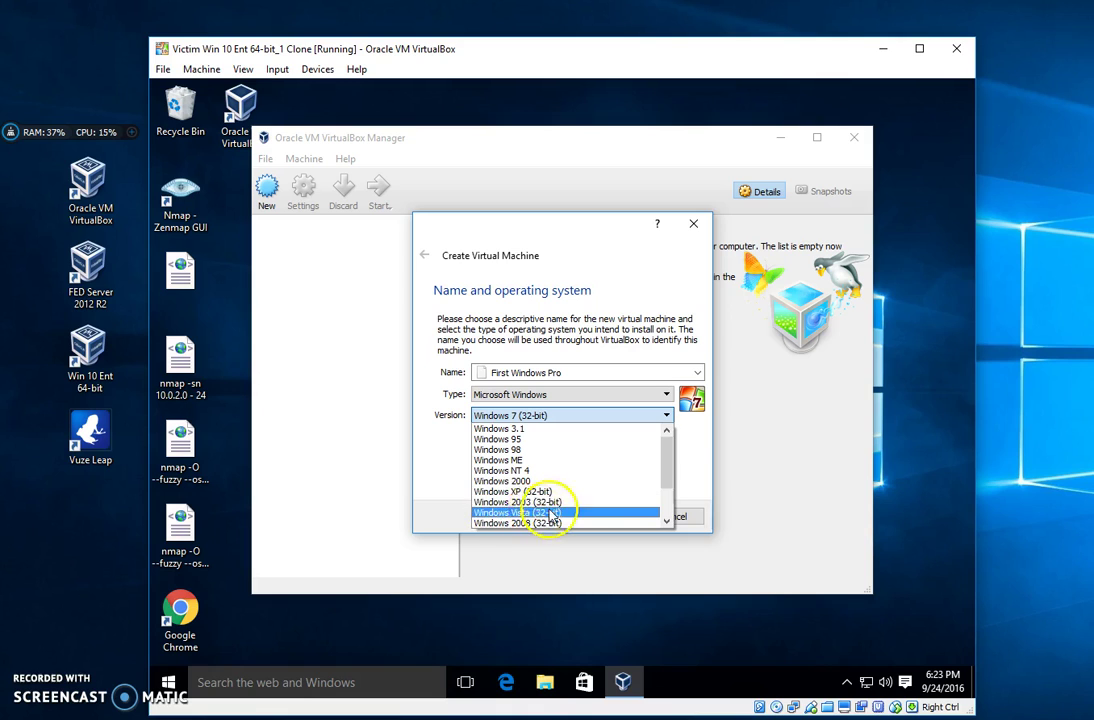
left_click_drag(664, 462, 663, 508)
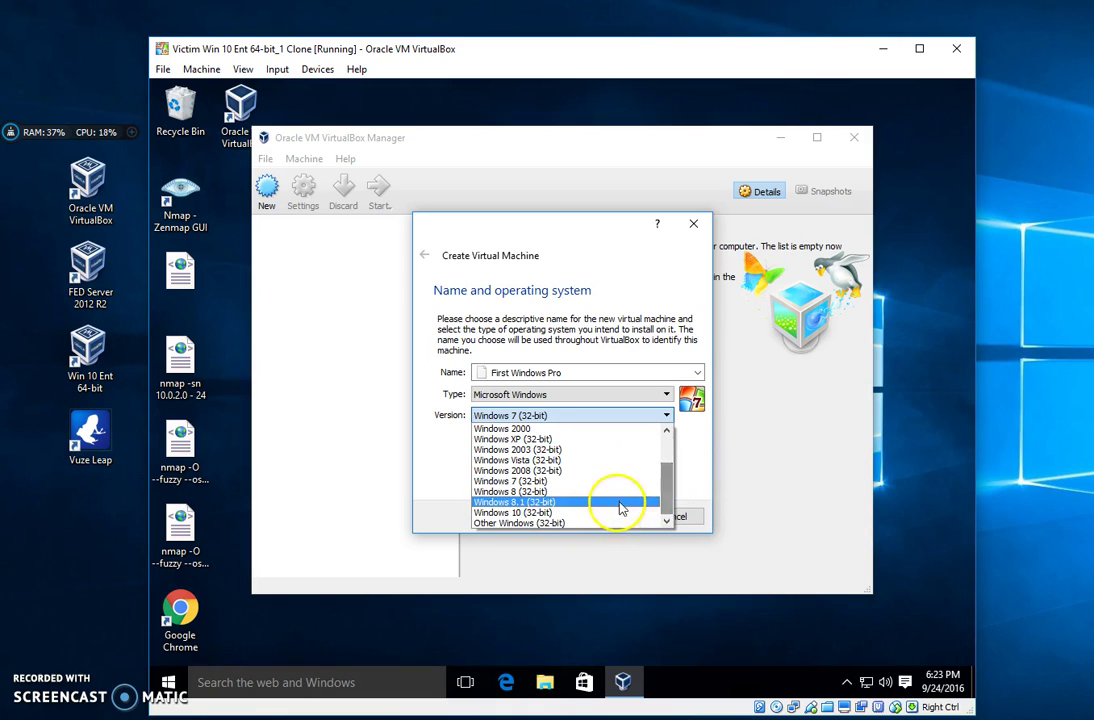
left_click(515, 512)
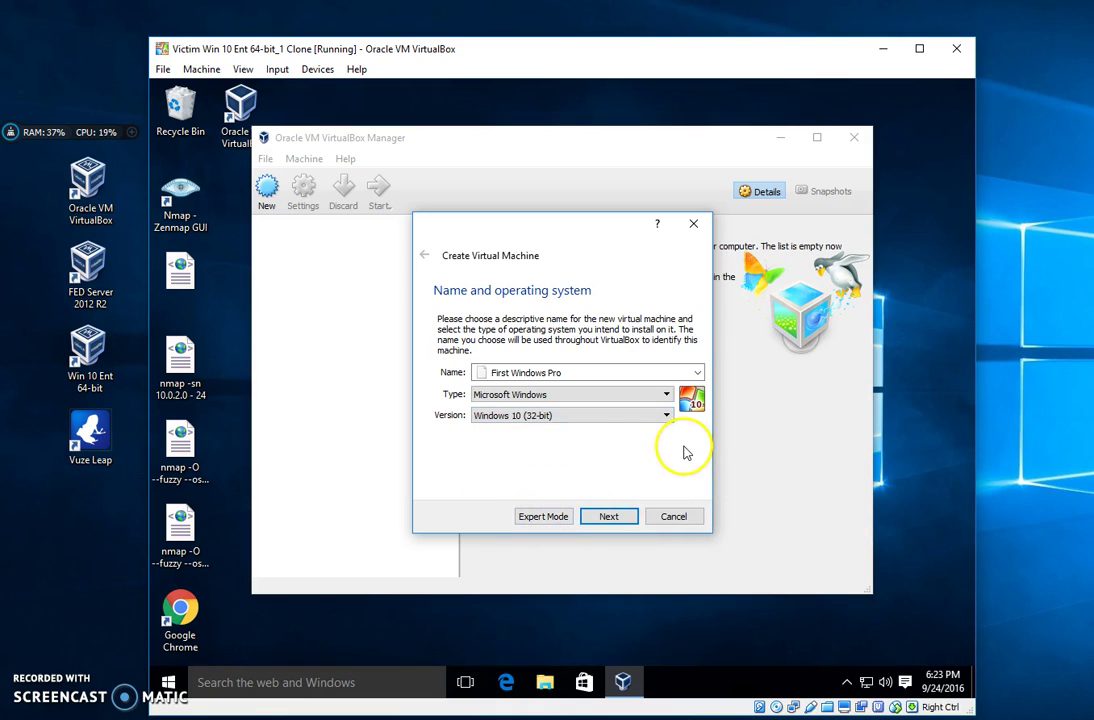
left_click(598, 526)
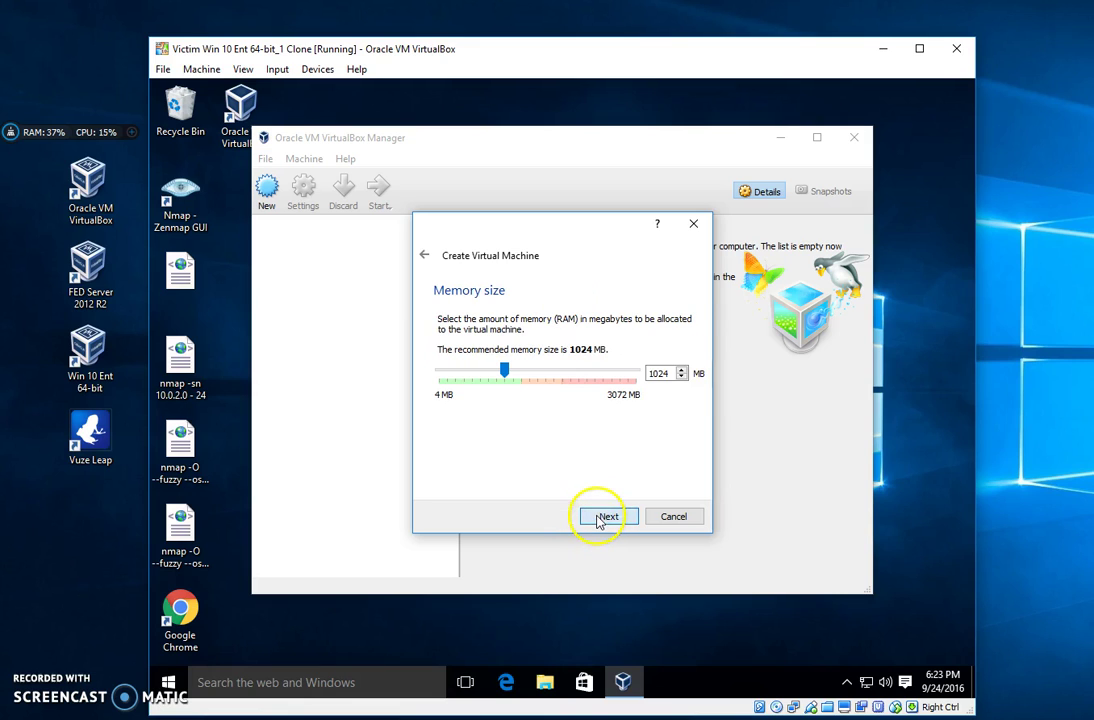
Accept 1024 MB of memory and set up a new VDI virtual hard disk, keeping the default storage option.
left_click(620, 518)
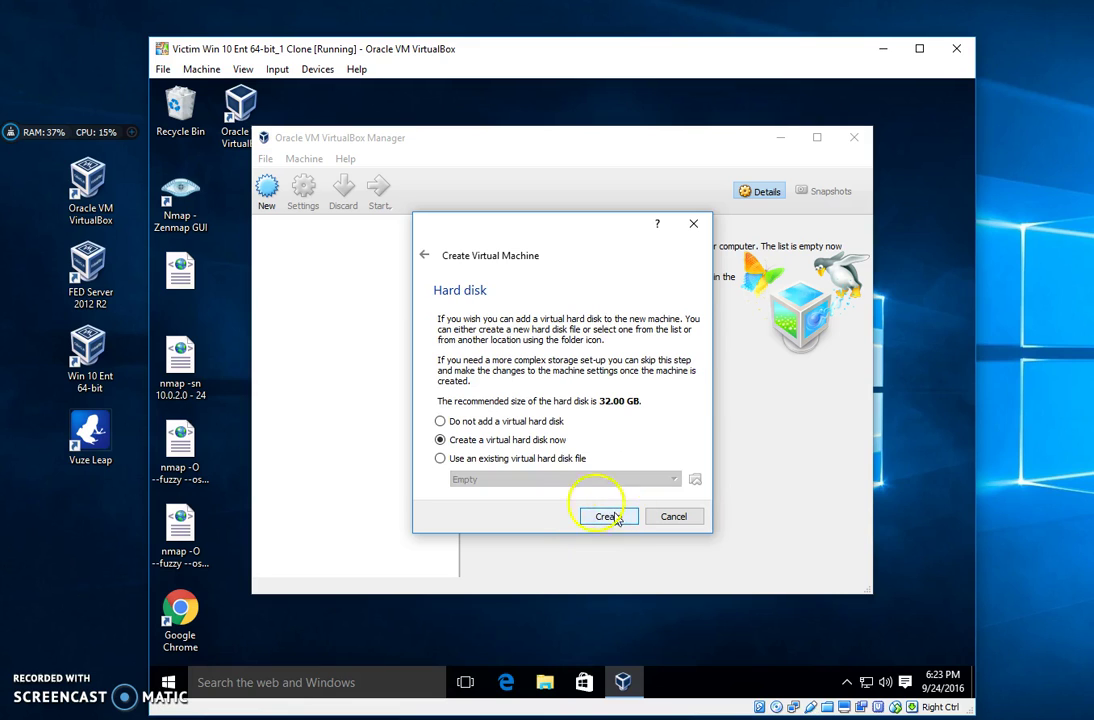
left_click(596, 518)
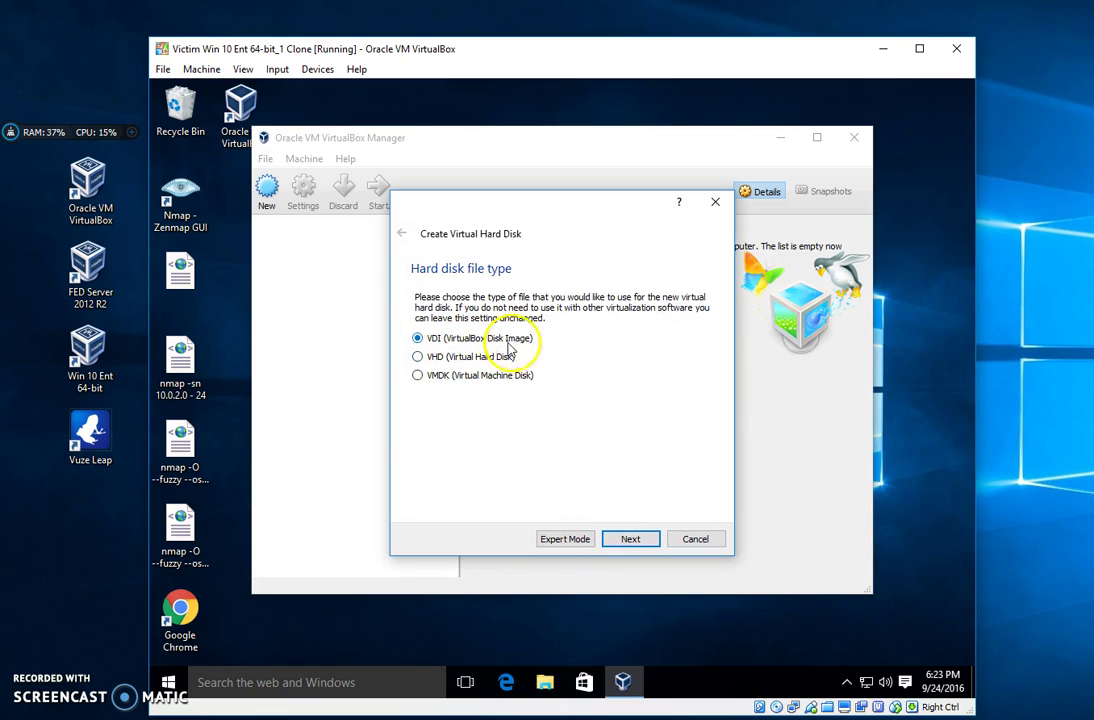
left_click(628, 545)
left_click(628, 540)
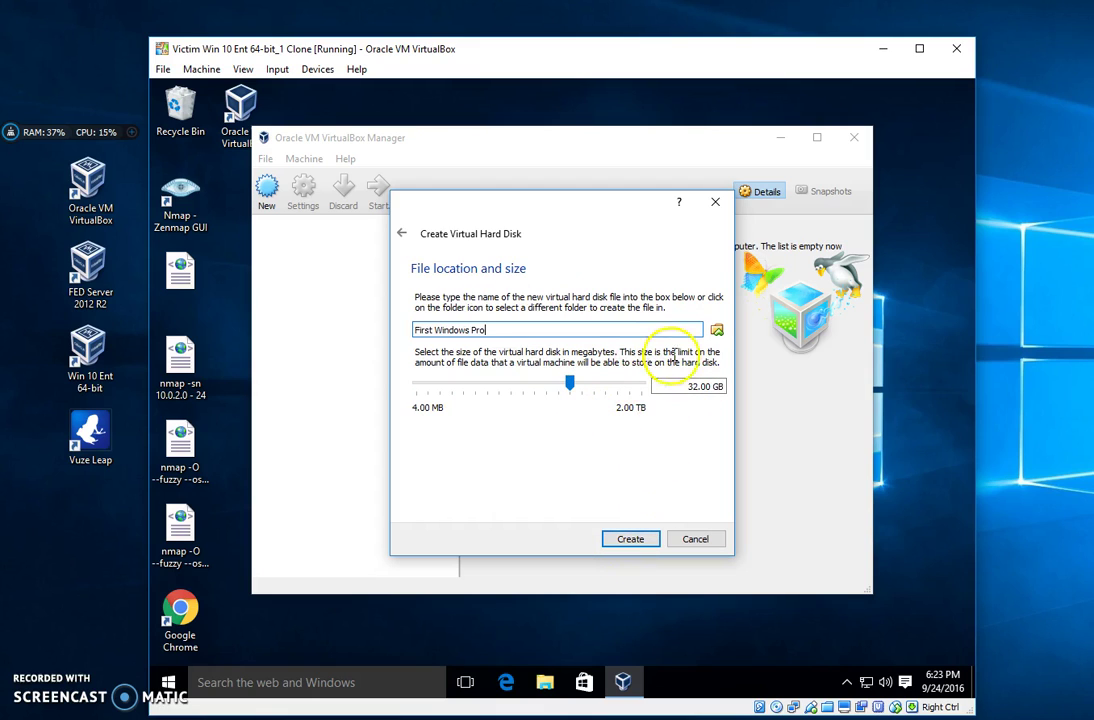
Browse to the Downloads folder as a location for the virtual hard disk file, then cancel the location choice.
left_click(717, 331)
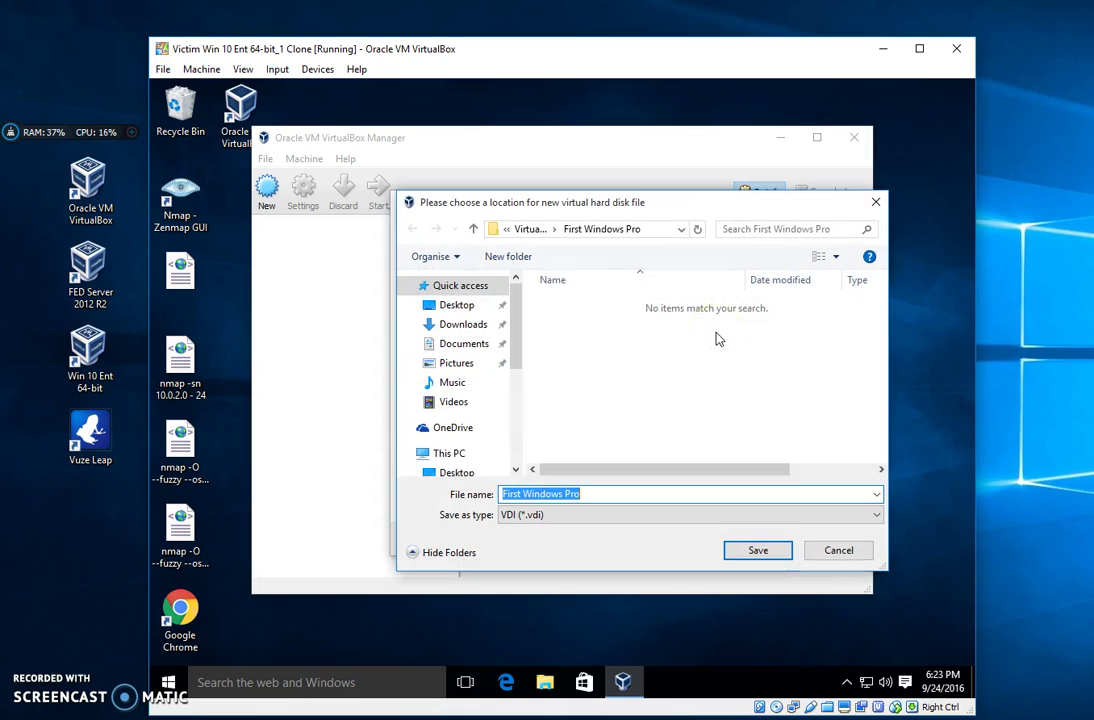
left_click_drag(698, 205, 694, 383)
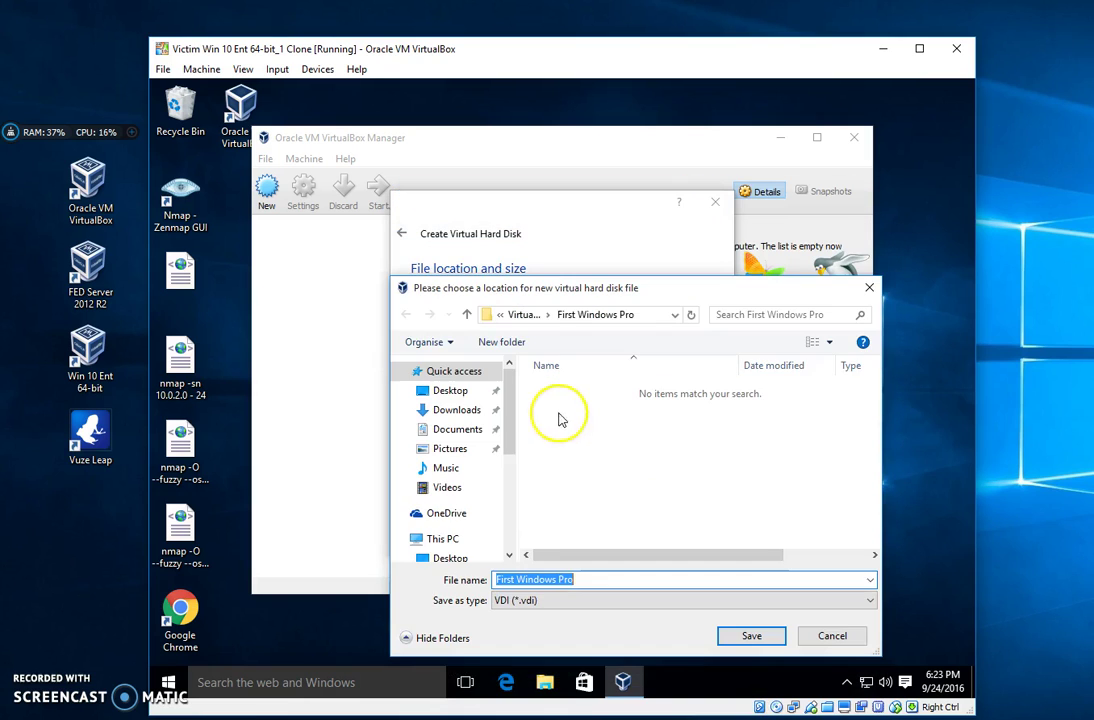
left_click(647, 314)
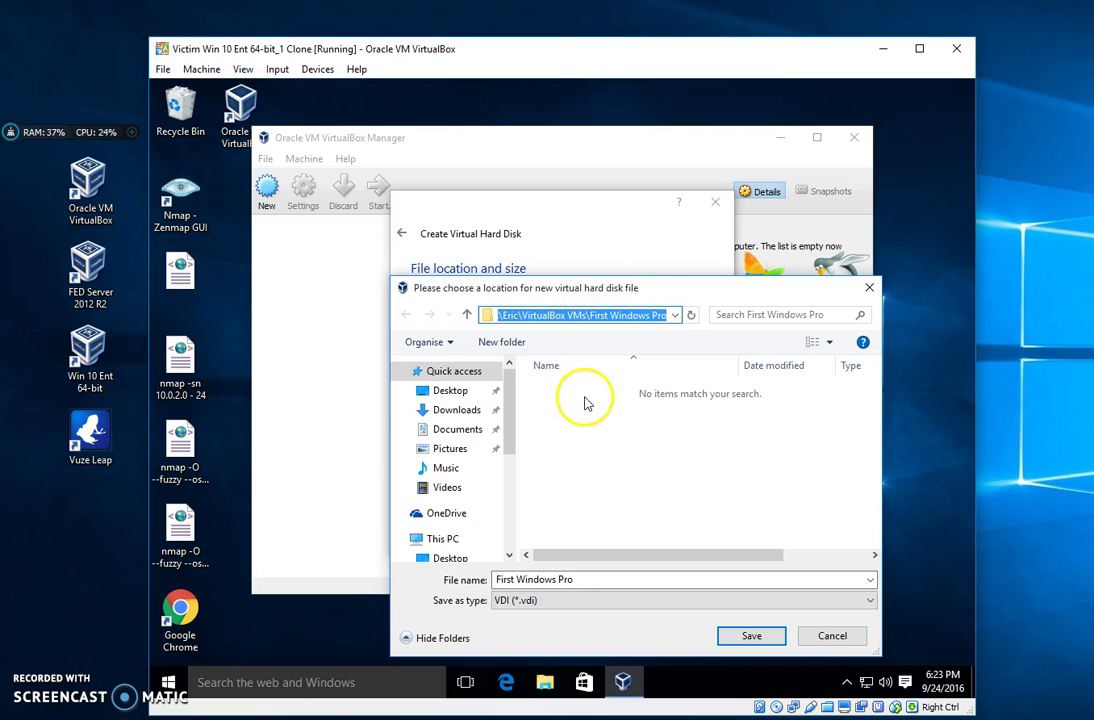
left_click(457, 413)
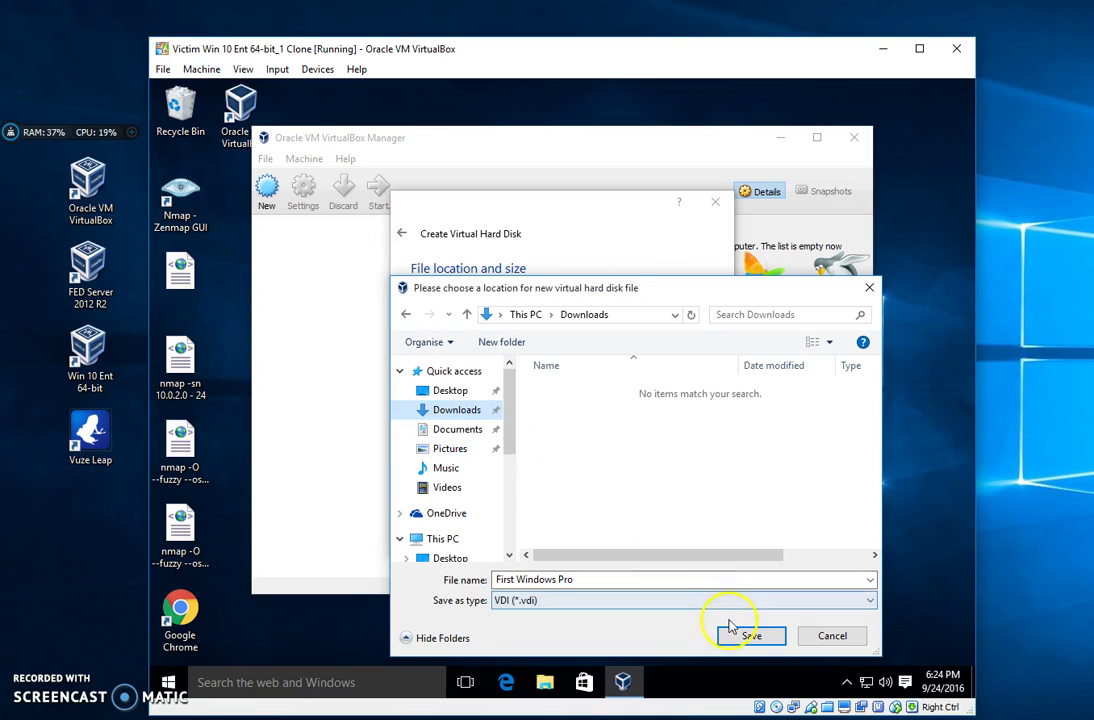
left_click(833, 637)
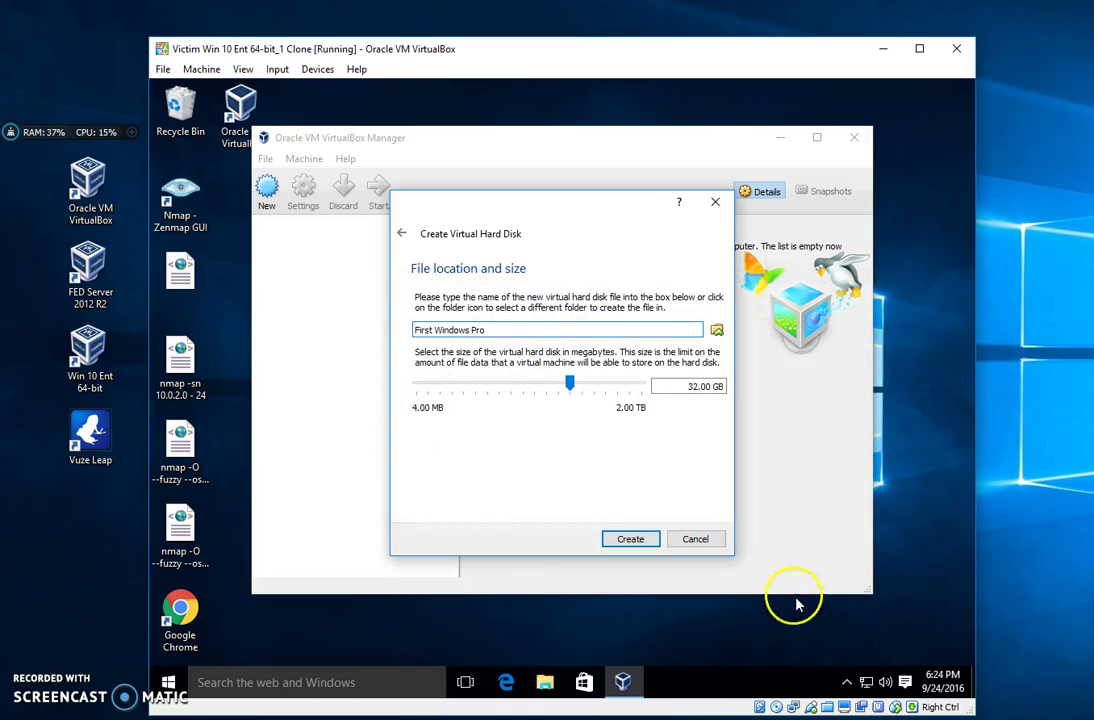
Cancel the virtual hard disk and virtual machine creation and return to the VirtualBox Manager window.
left_click(700, 536)
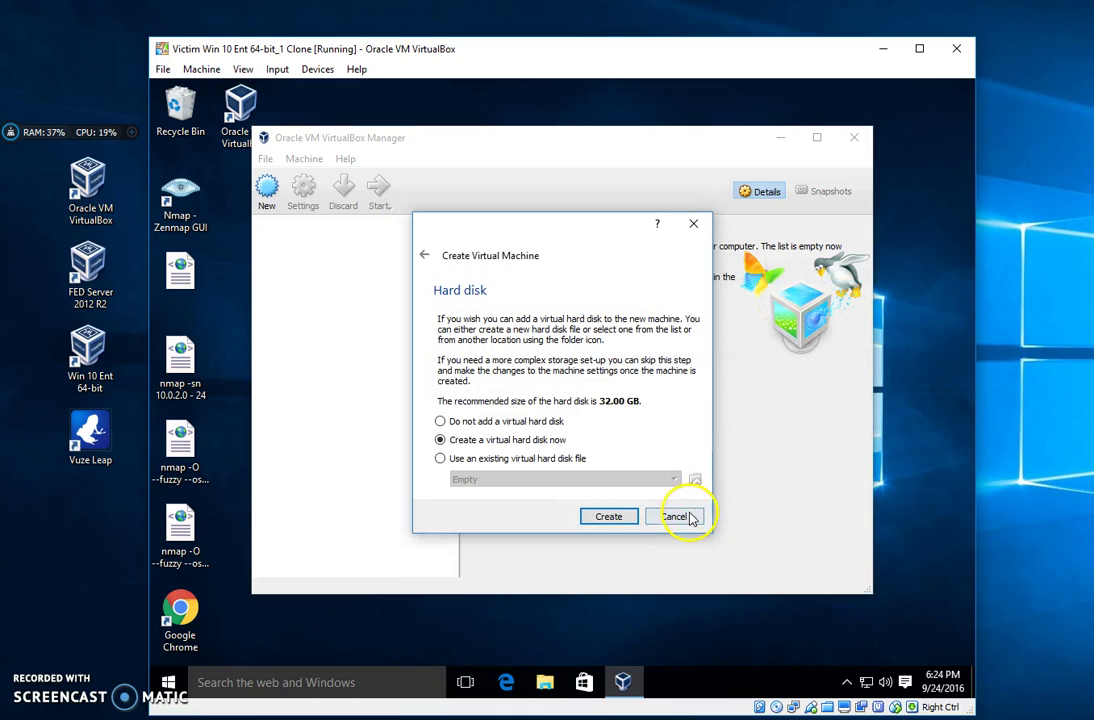
left_click(689, 515)
left_click(477, 295)
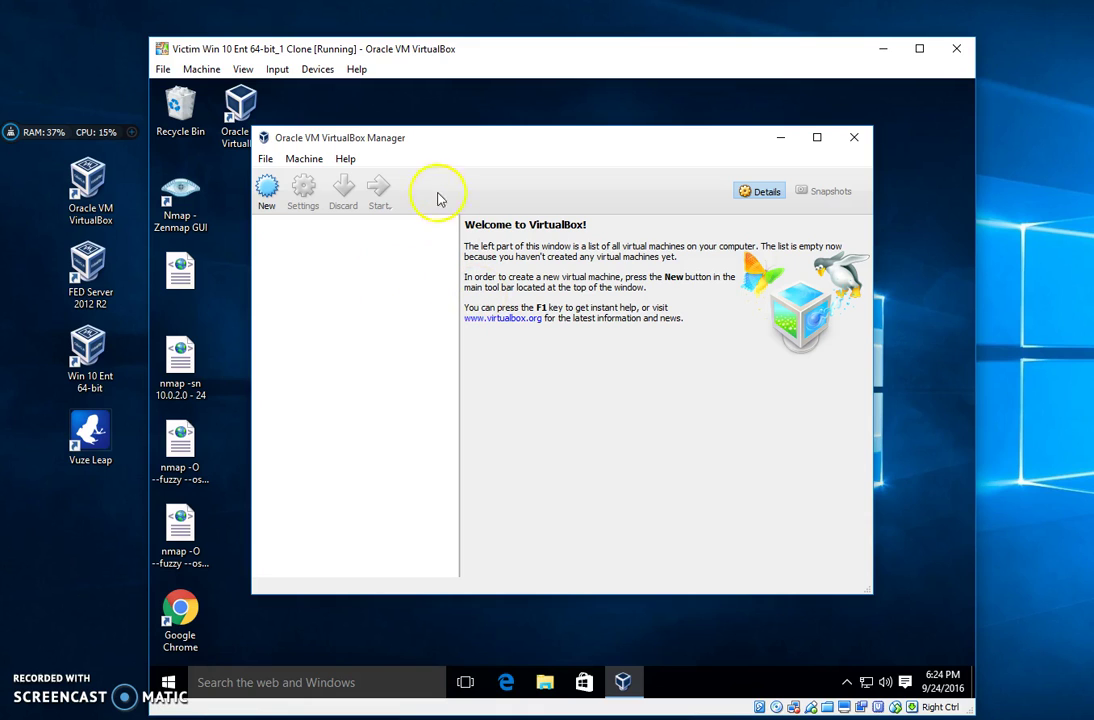
left_click_drag(383, 140, 405, 142)
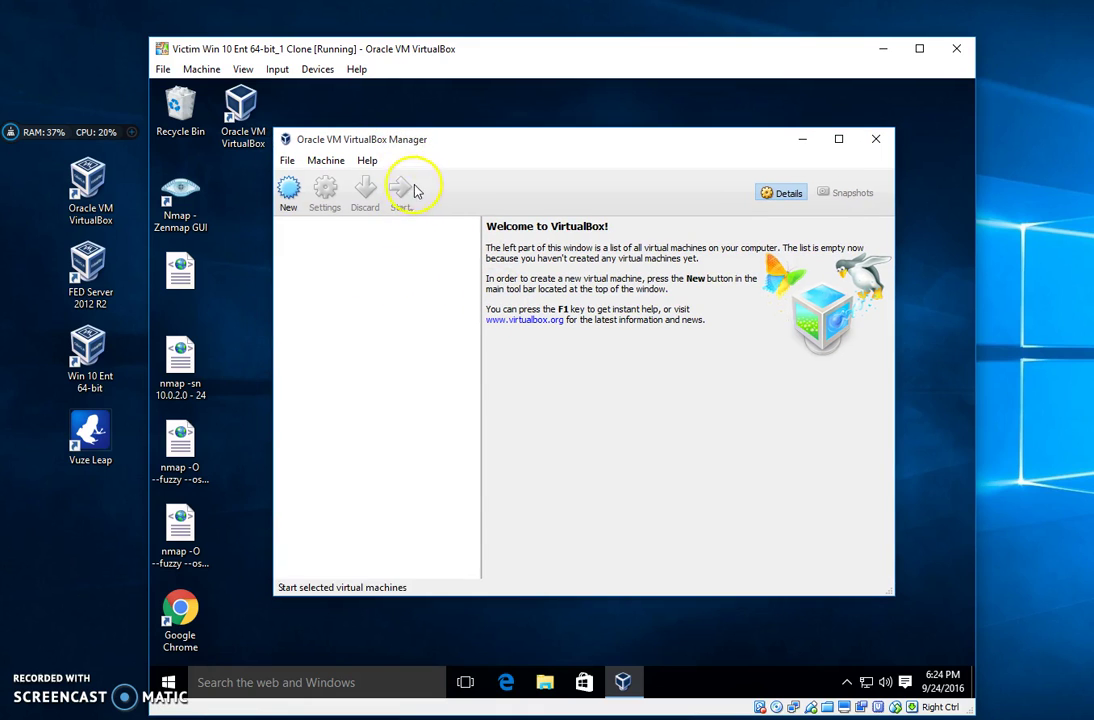